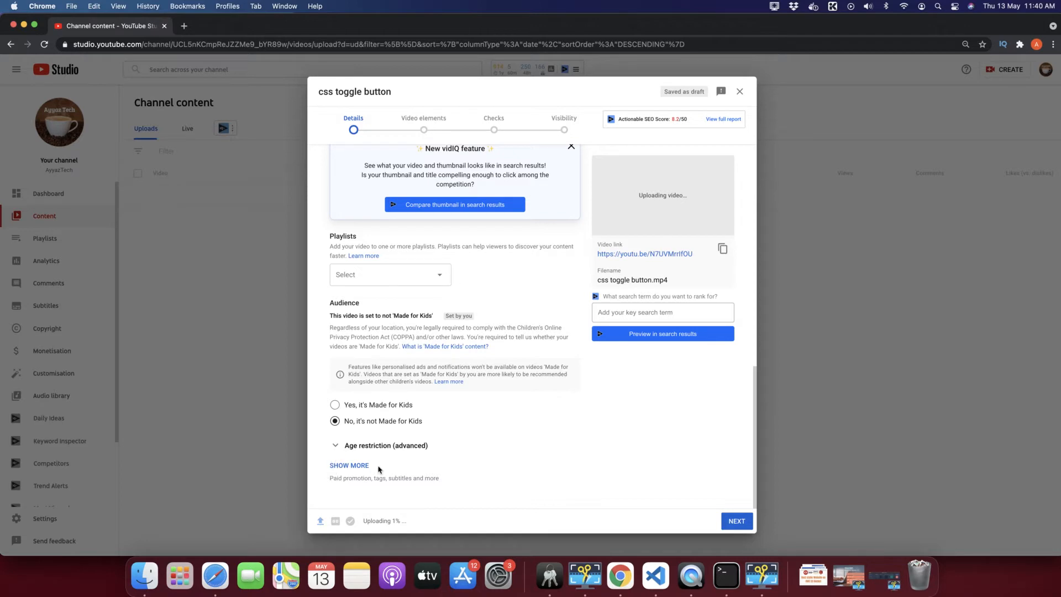
Step: Expand the additional details of the css toggle button upload and clear all of its existing tags
left_click(343, 467)
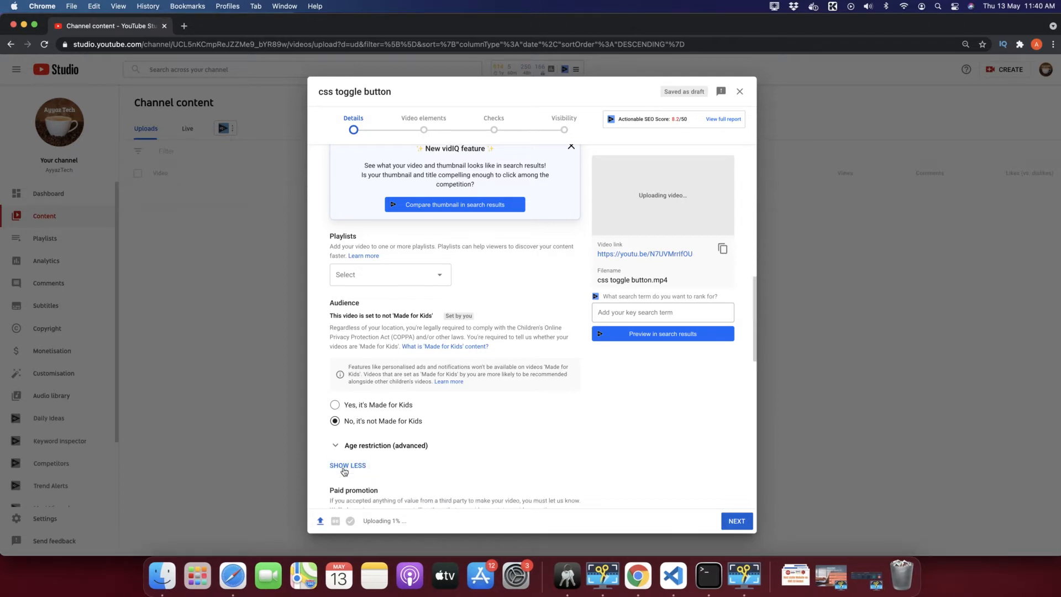
scroll(467, 462, "down", 3)
scroll(466, 462, "down", 5)
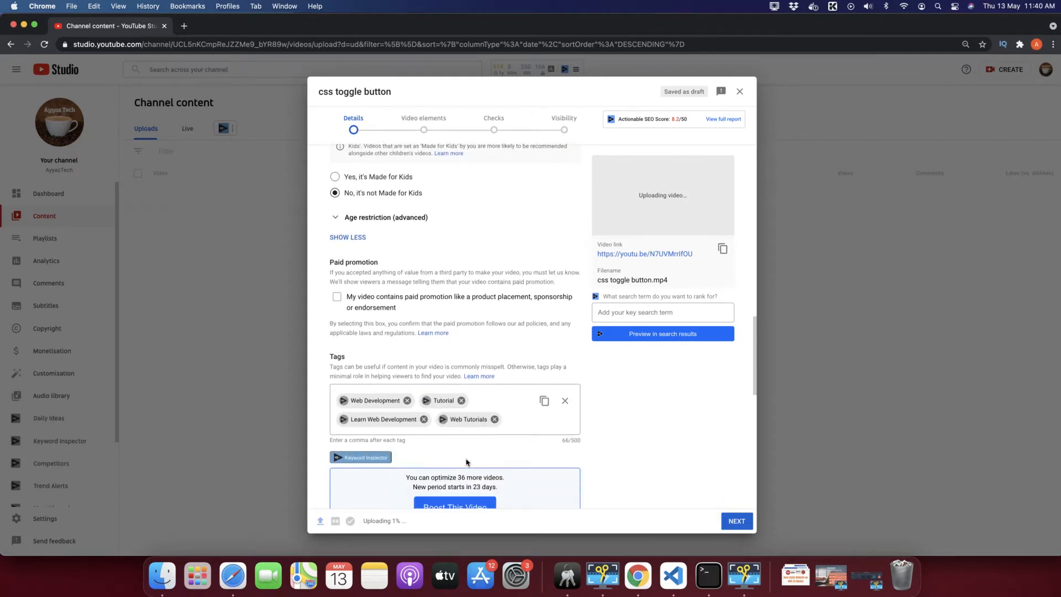
scroll(466, 458, "down", 1)
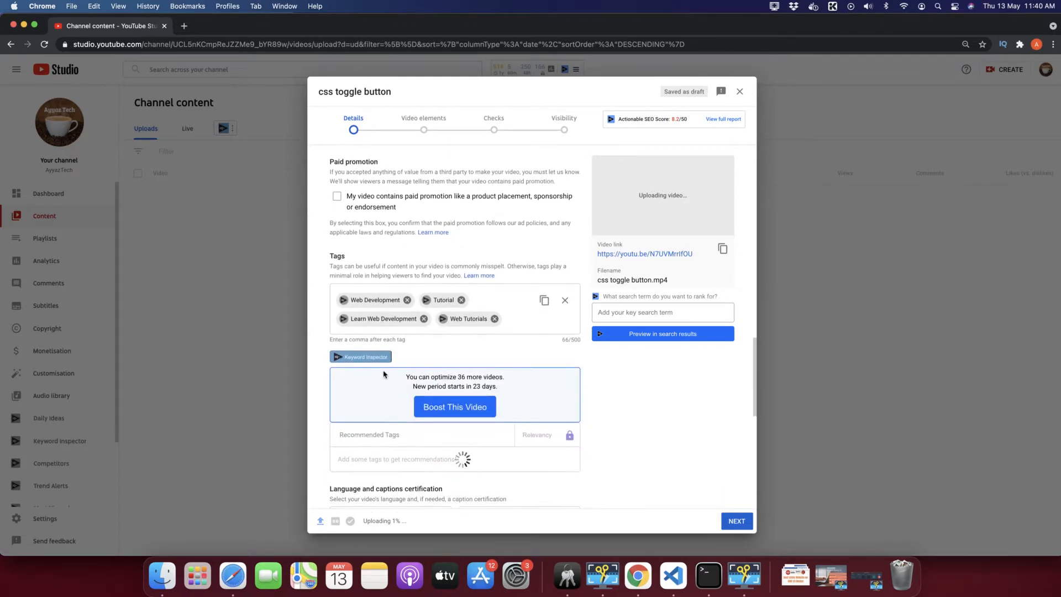
left_click_drag(329, 258, 350, 258)
left_click(313, 257)
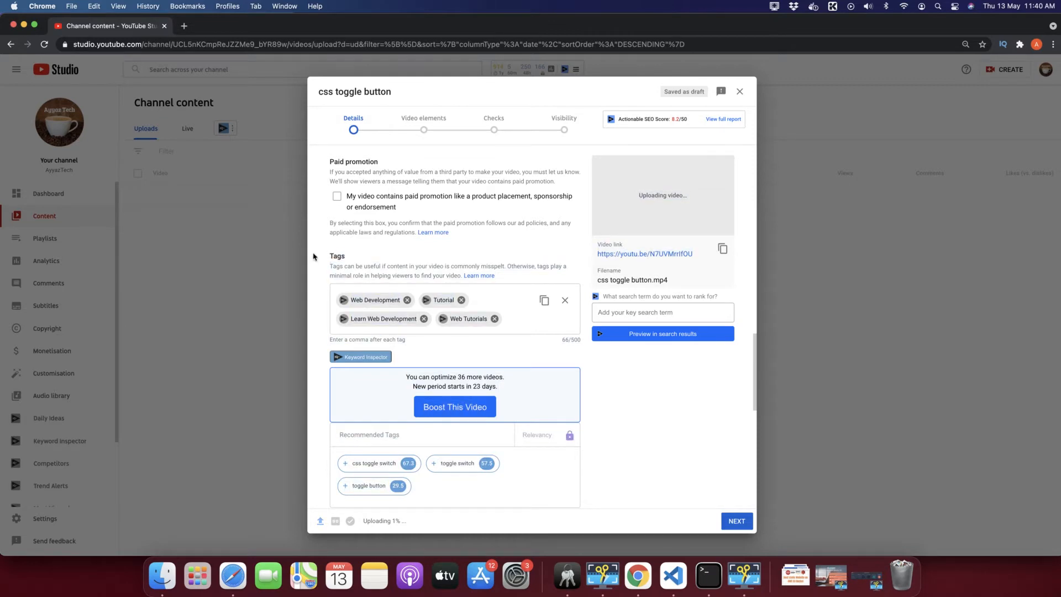
left_click(564, 302)
left_click(394, 292)
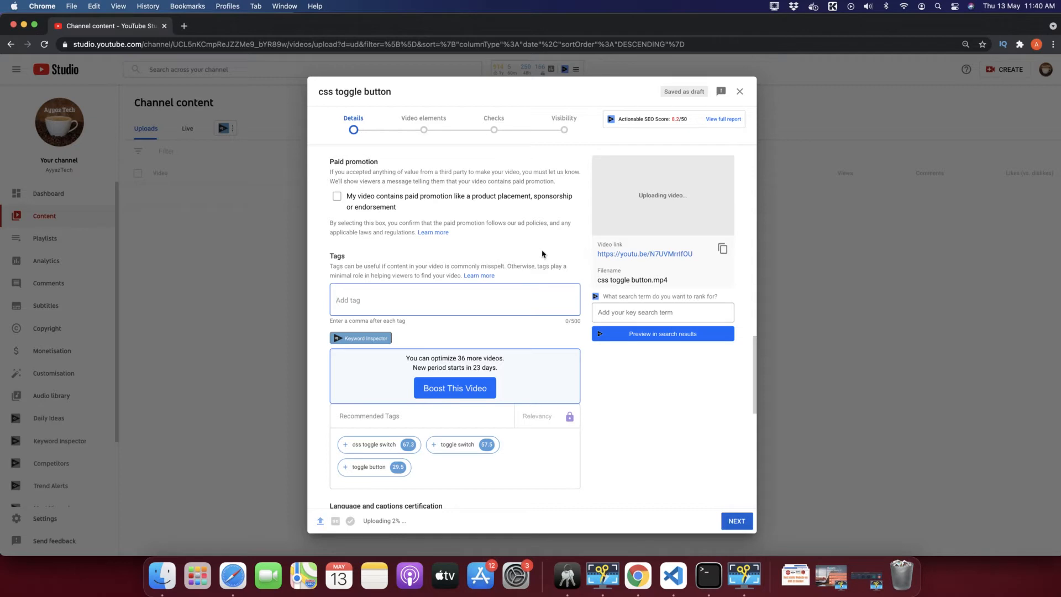
left_click(542, 254)
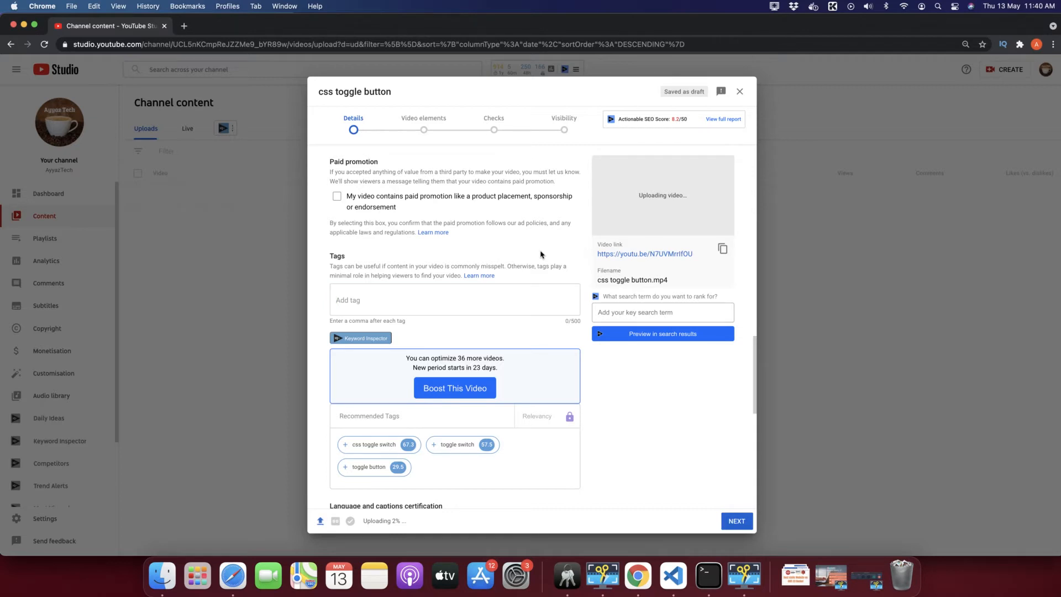
left_click(394, 298)
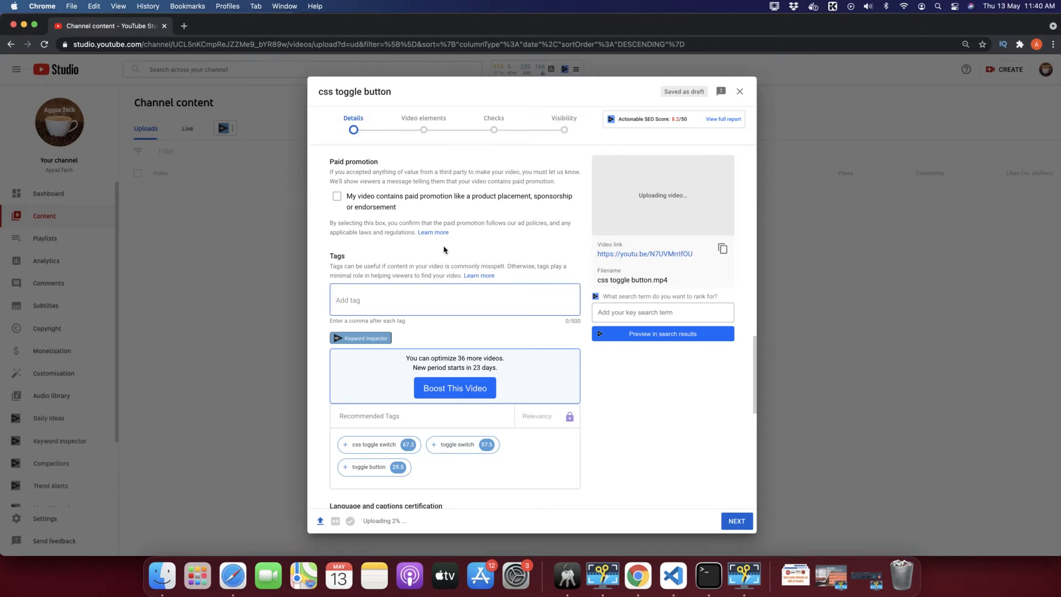
Step: Check the video's title and add the matching tag "css toggle button"
scroll(395, 297, "up", 10)
left_click(410, 208)
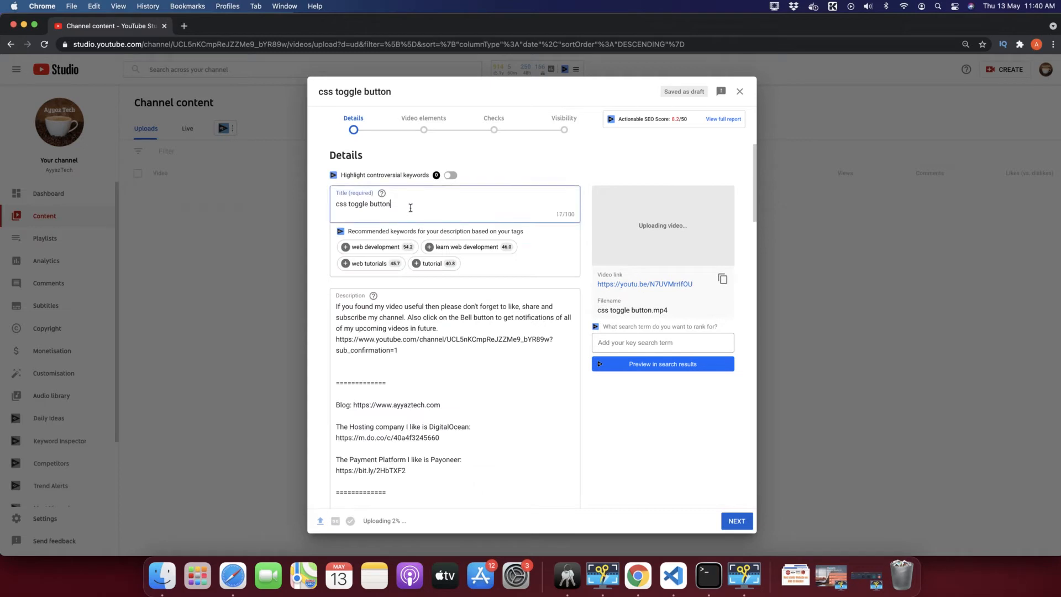
double_click(336, 204)
scroll(468, 320, "down", 10)
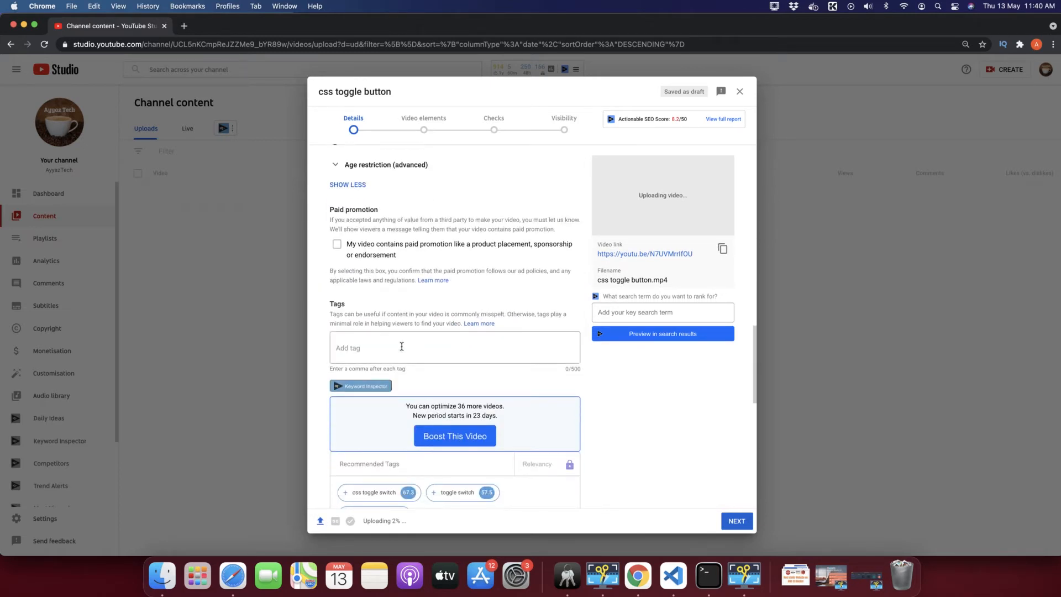
left_click(402, 346)
type("css toggle butt")
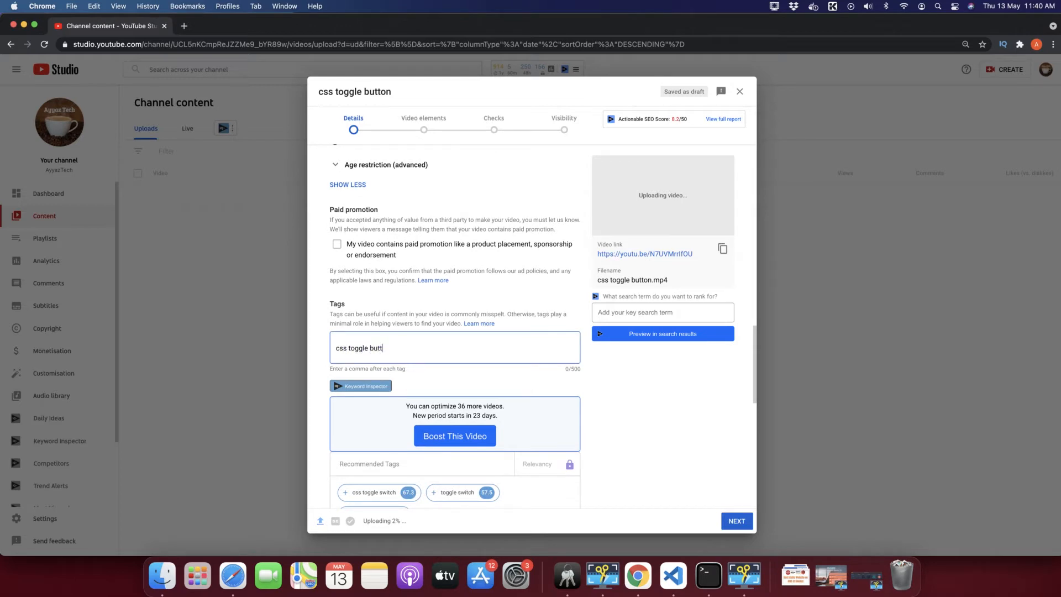
type("on,")
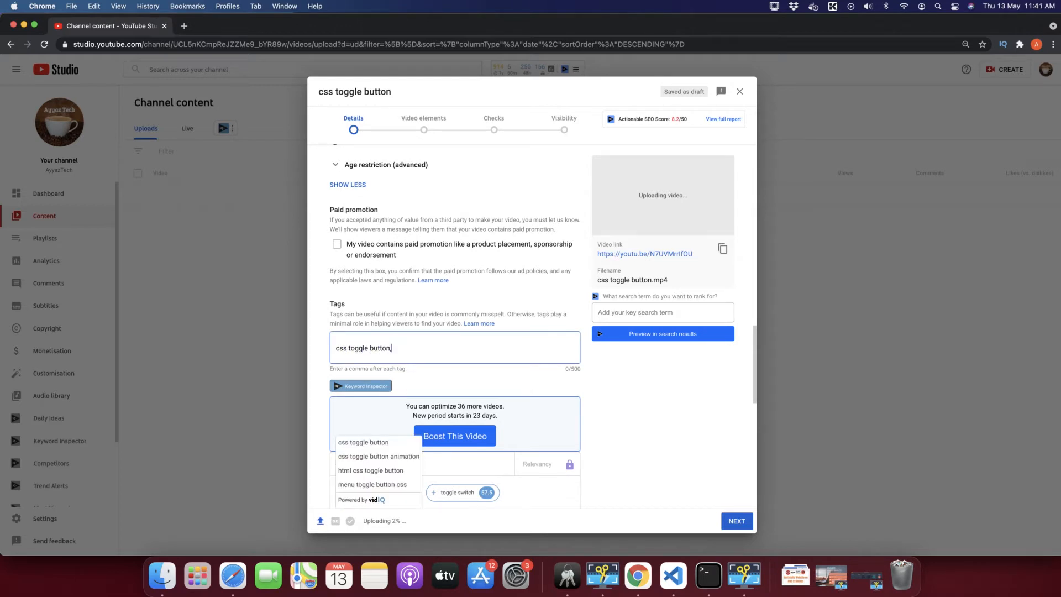
key("Return")
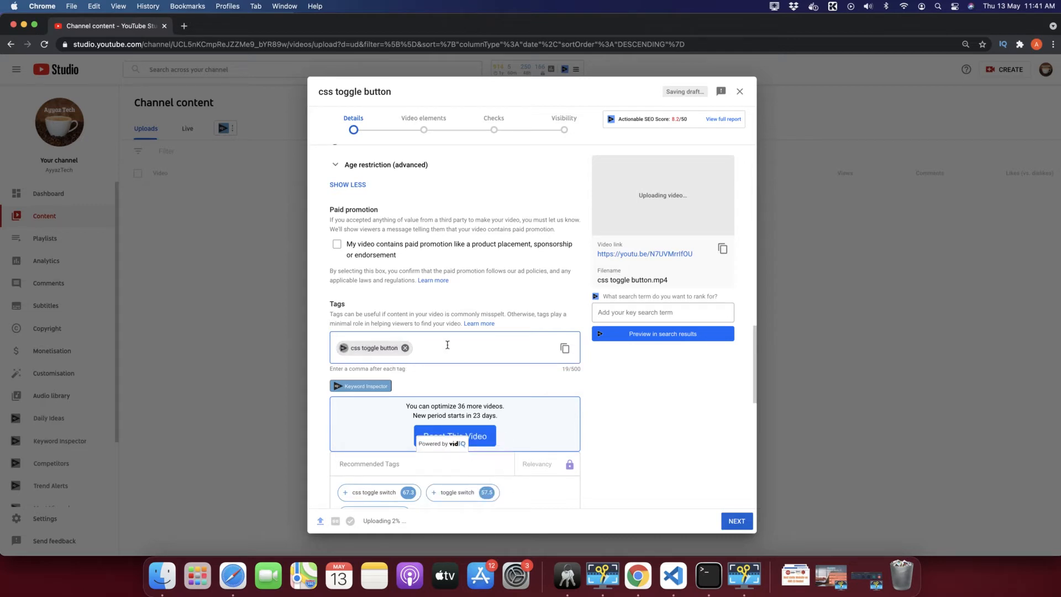
Step: Add the tag "how to add toggle button" to the uploading video
type("how to")
key("BackSpace")
key("BackSpace")
key("BackSpace")
type("ow to add toggle button,")
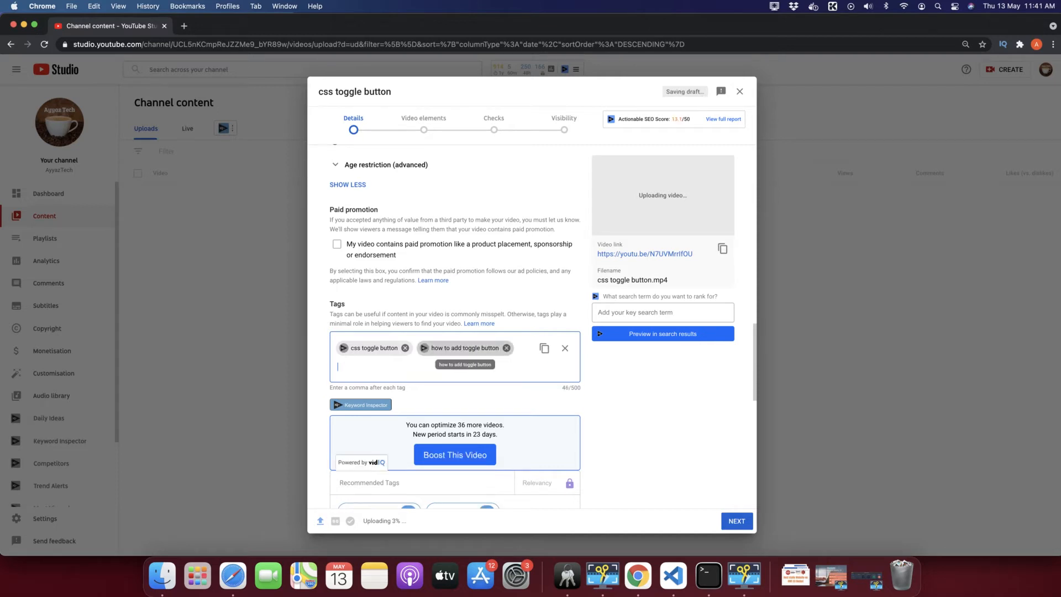
Step: Add "toggles button" as another tag of the uploading video
type("tg")
key("BackSpace")
type("oggles ")
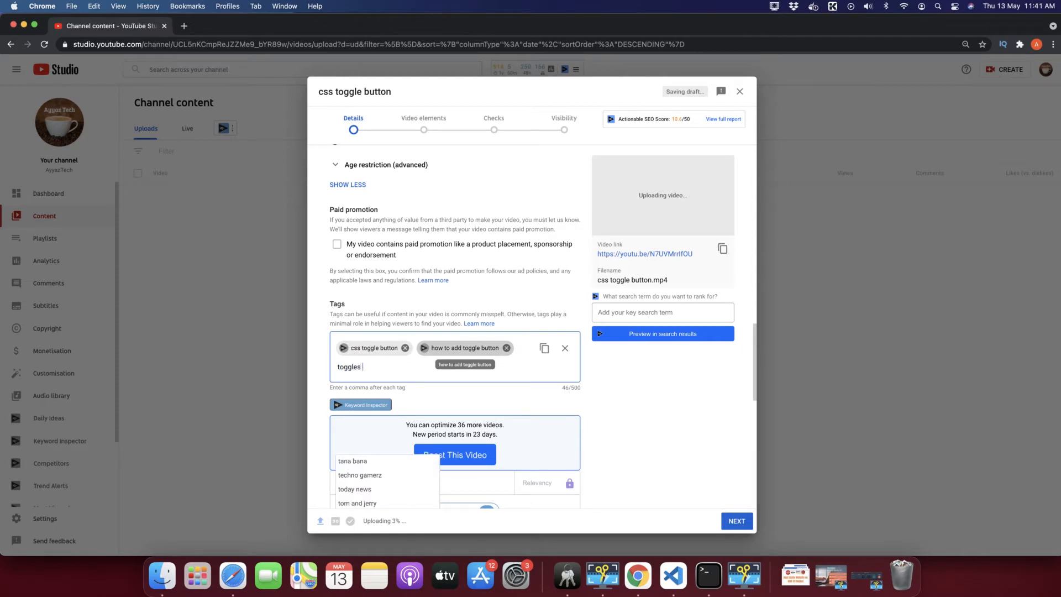
type("button,")
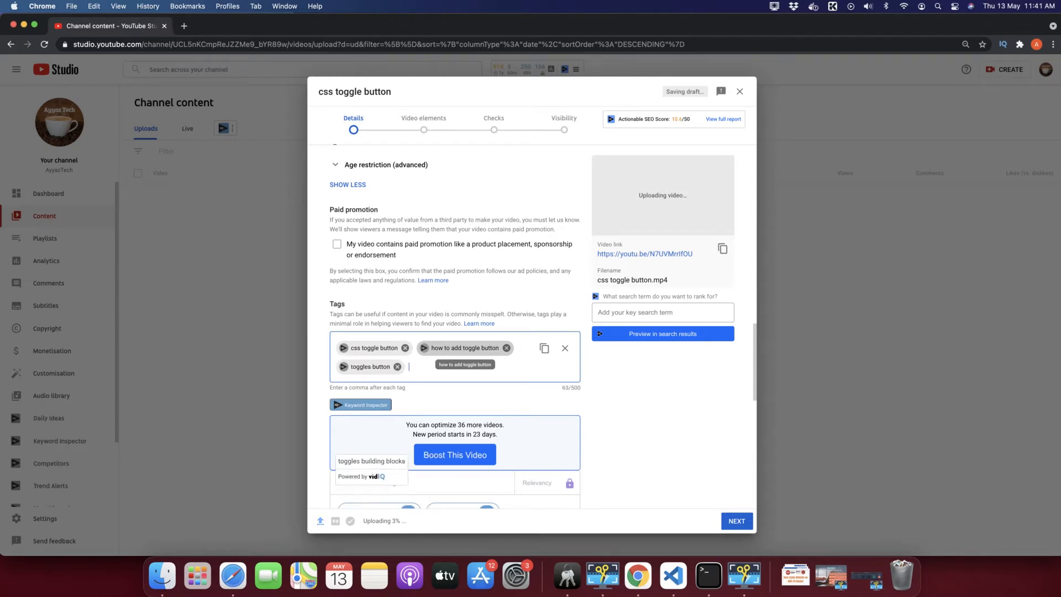
Step: Look over the remaining upload details and close the upload dialog, leaving the video as a draft
scroll(554, 392, "down", 3)
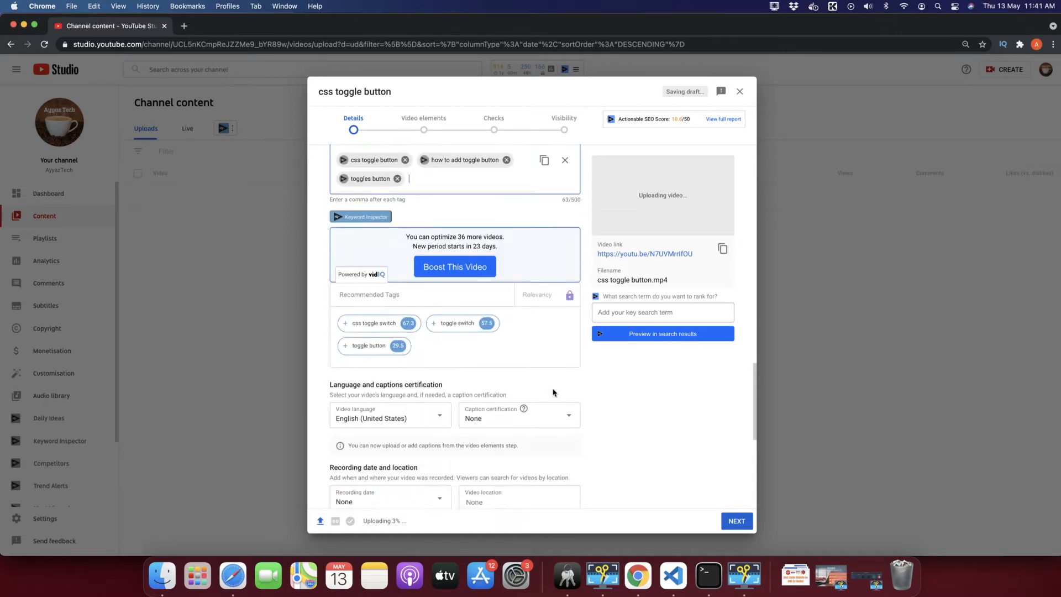
scroll(554, 392, "down", 2)
scroll(734, 509, "down", 3)
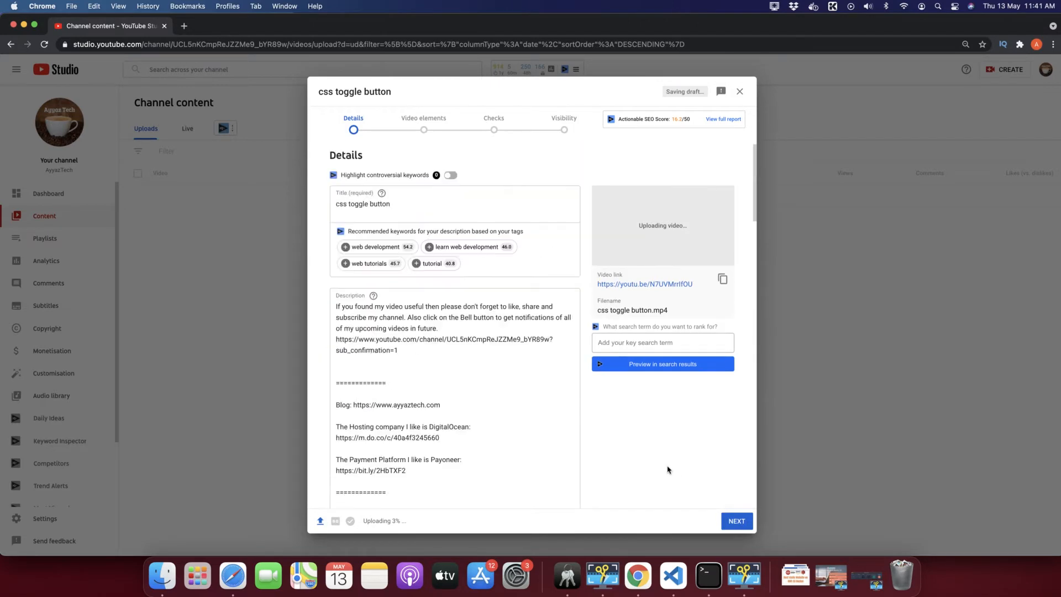
scroll(668, 470, "down", 10)
scroll(668, 470, "down", 2)
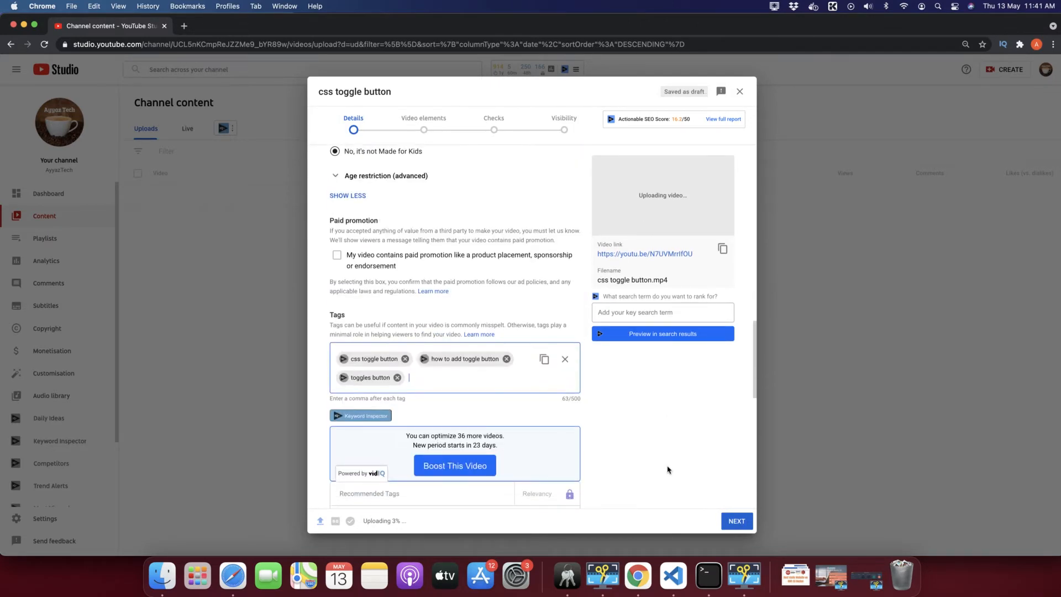
scroll(526, 376, "down", 1)
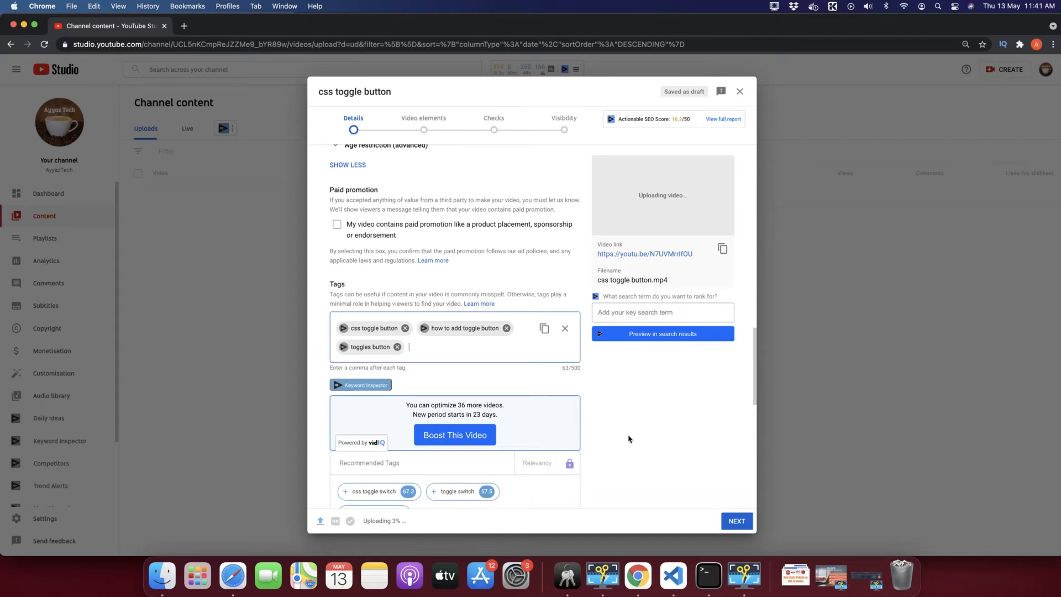
left_click(739, 91)
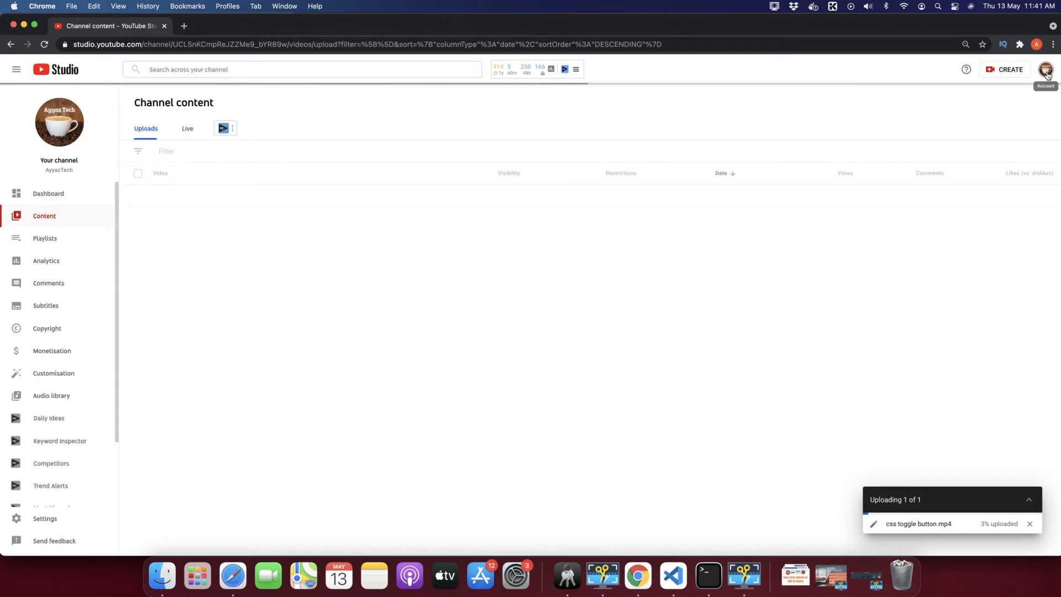
Step: Open the channel's public page from the account options, agreeing to leave the current site
left_click(1048, 74)
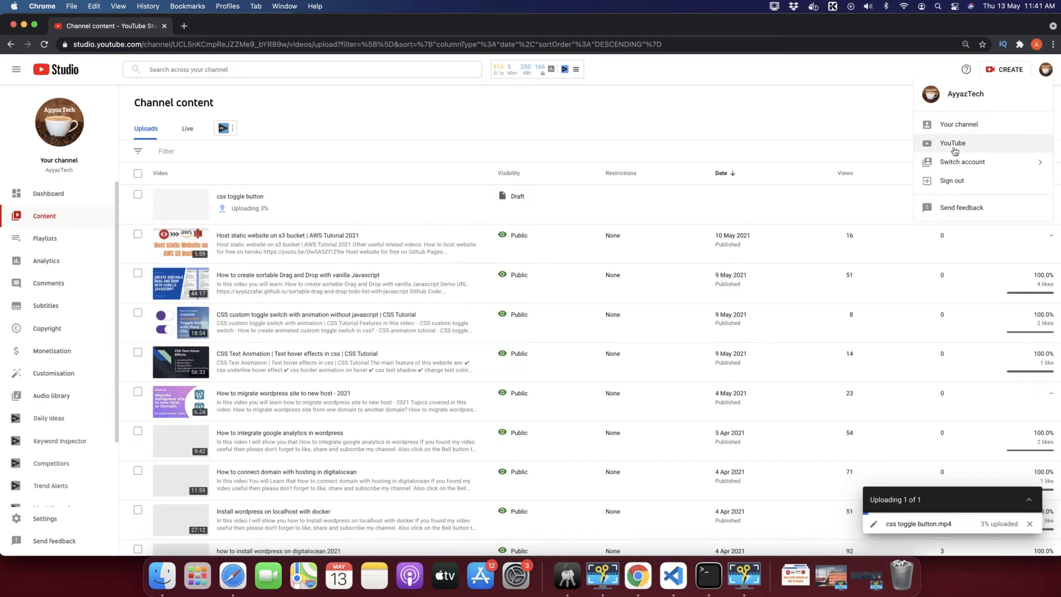
left_click(954, 124)
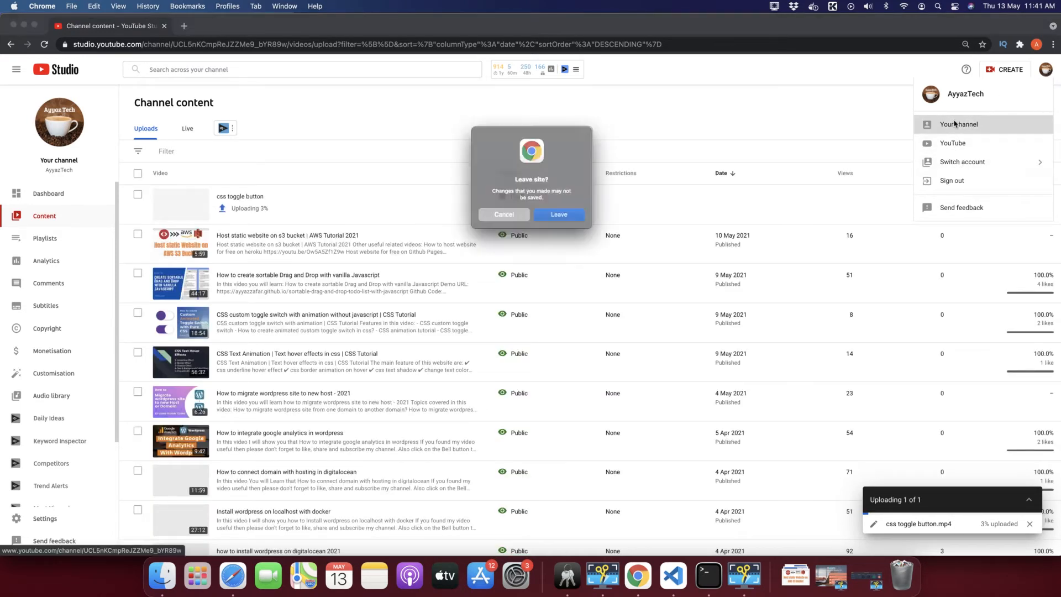
left_click(553, 221)
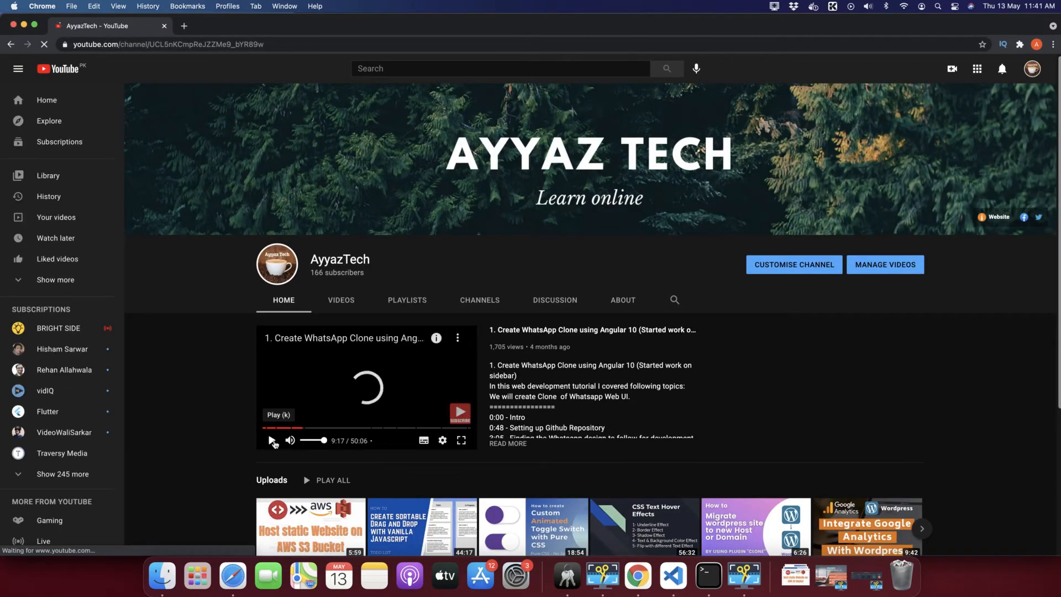
left_click(1033, 69)
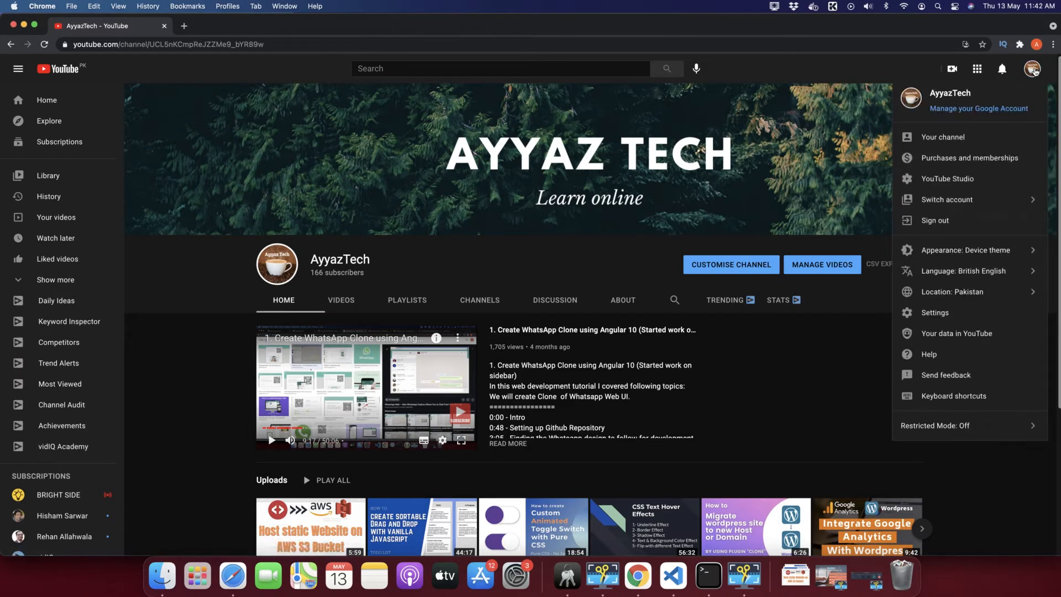
left_click(963, 180)
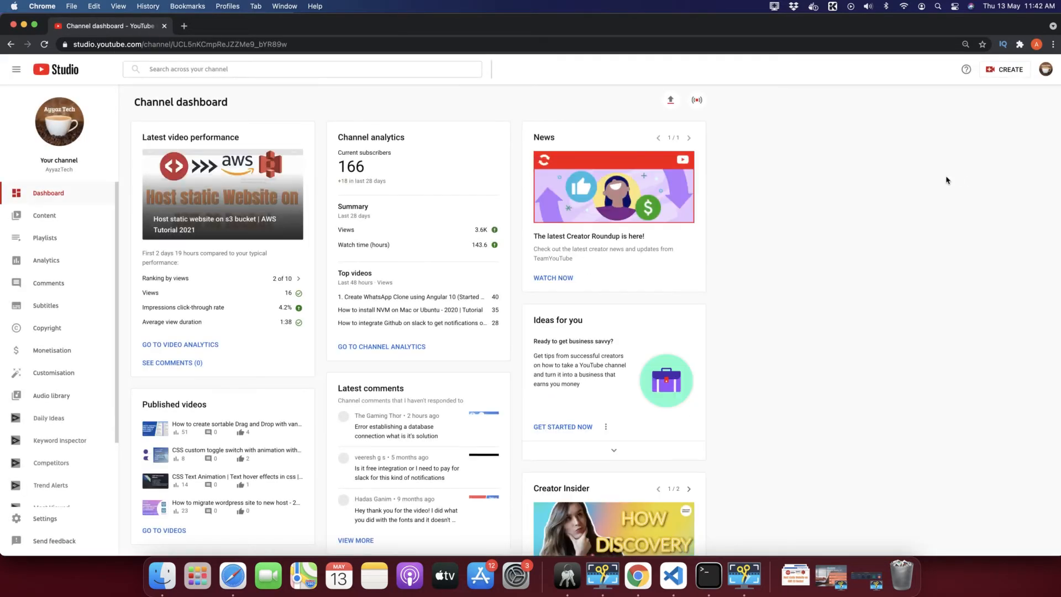
left_click(46, 216)
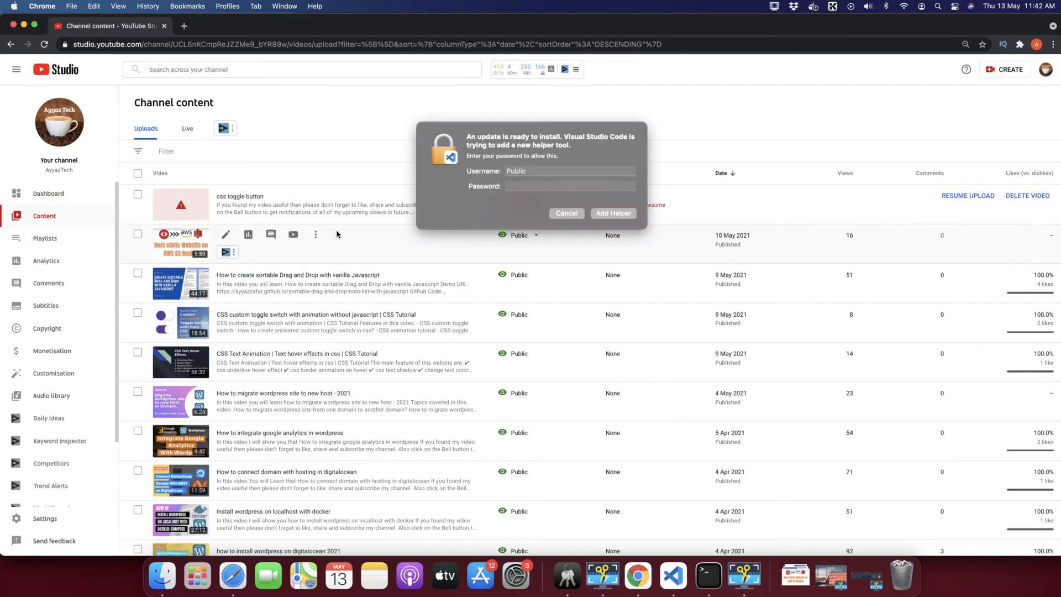
left_click(567, 213)
Step: Browse the uploaded videos and open the details of "Host static website on s3 bucket | AWS Tutorial 2021" for editing
scroll(272, 323, "down", 10)
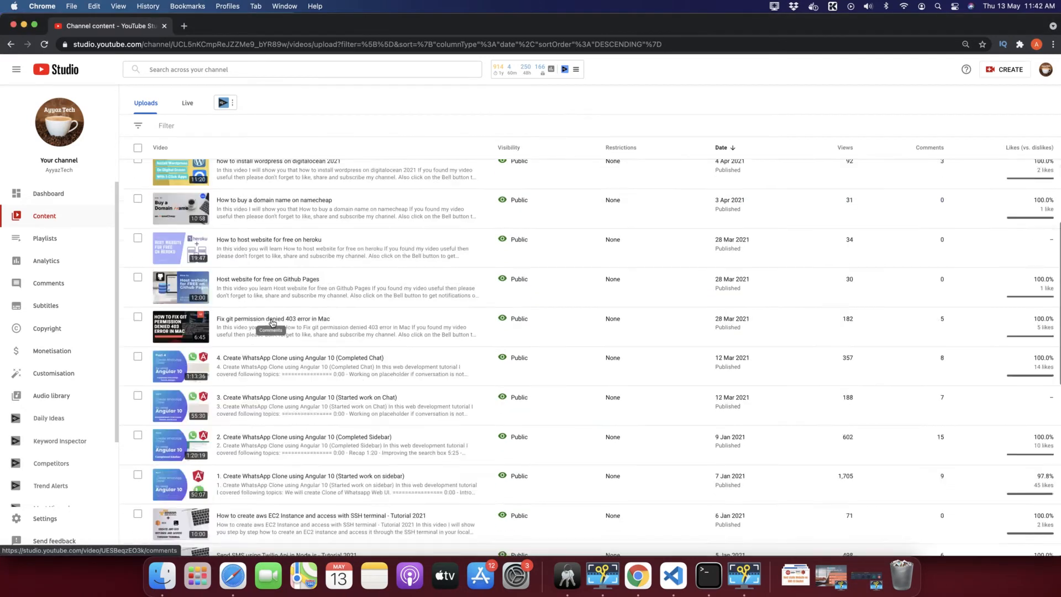
scroll(272, 322, "up", 10)
scroll(272, 322, "down", 5)
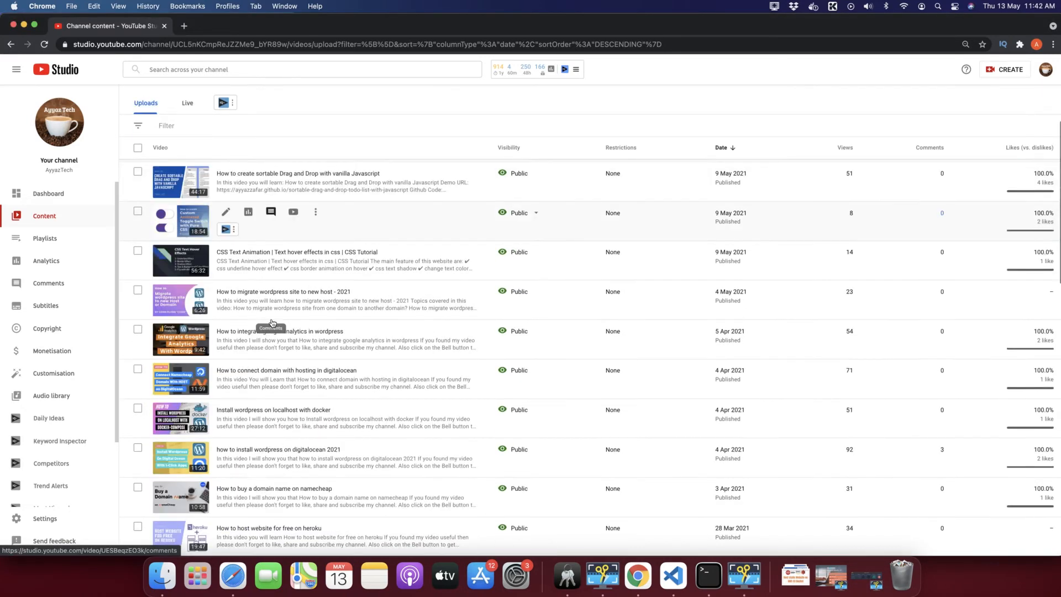
scroll(272, 323, "up", 5)
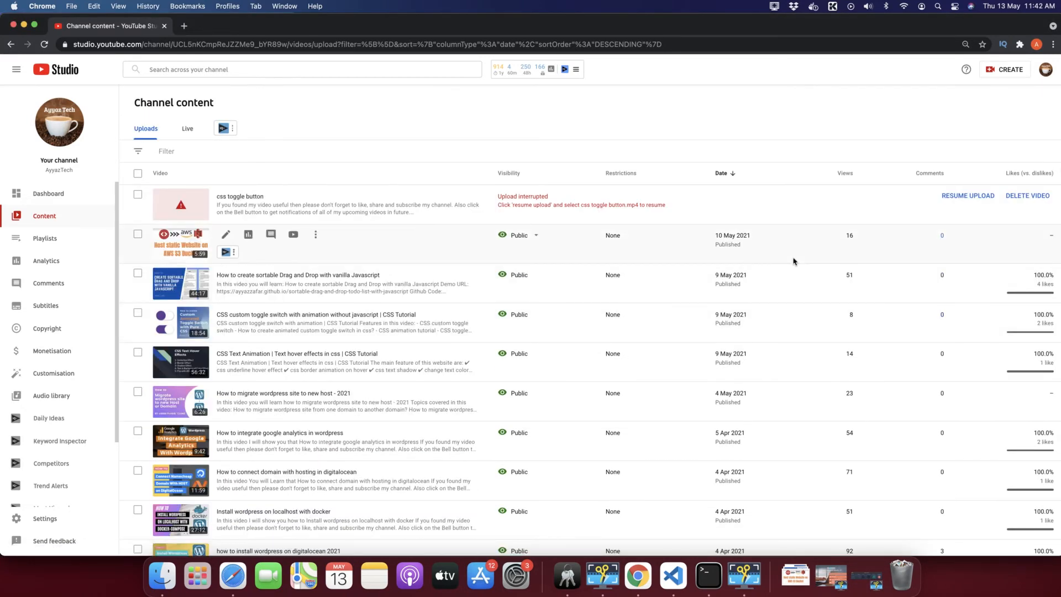
left_click(224, 239)
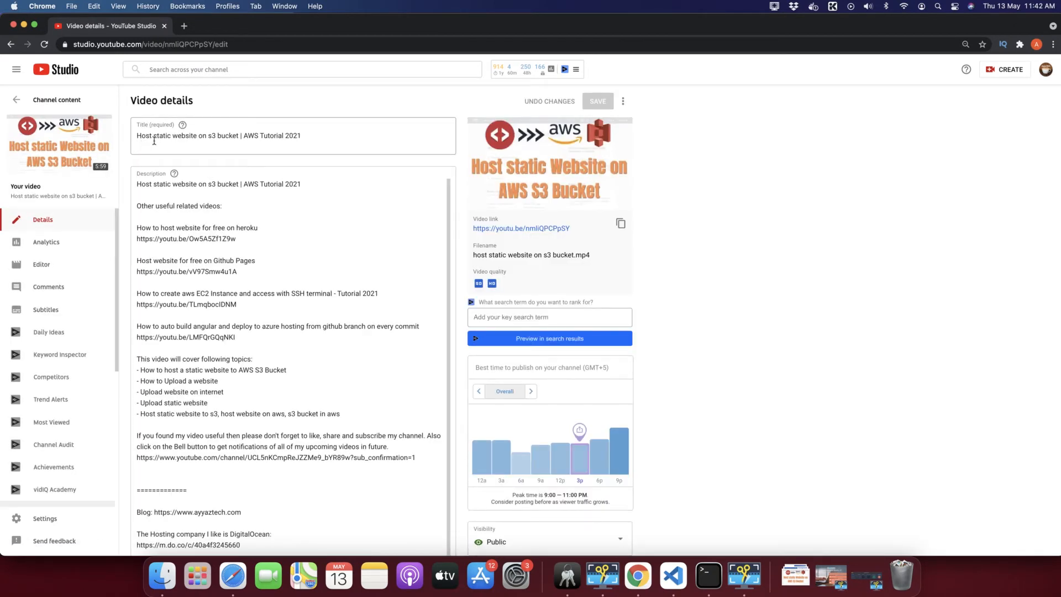
Step: Try to add the tag "aws tutorial" to the published AWS S3 video's existing tags
scroll(400, 150, "down", 6)
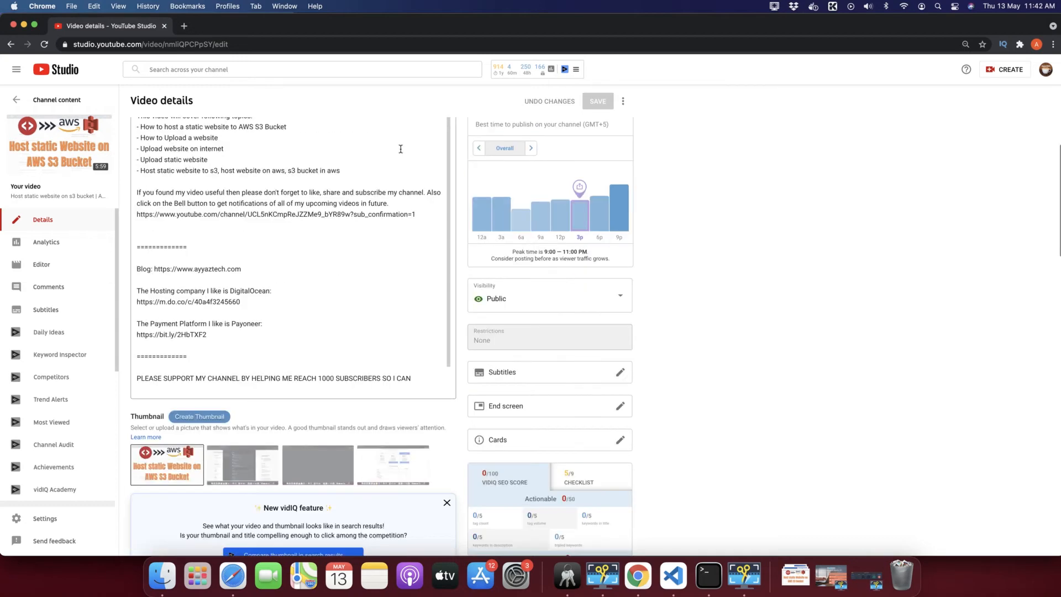
scroll(400, 149, "down", 12)
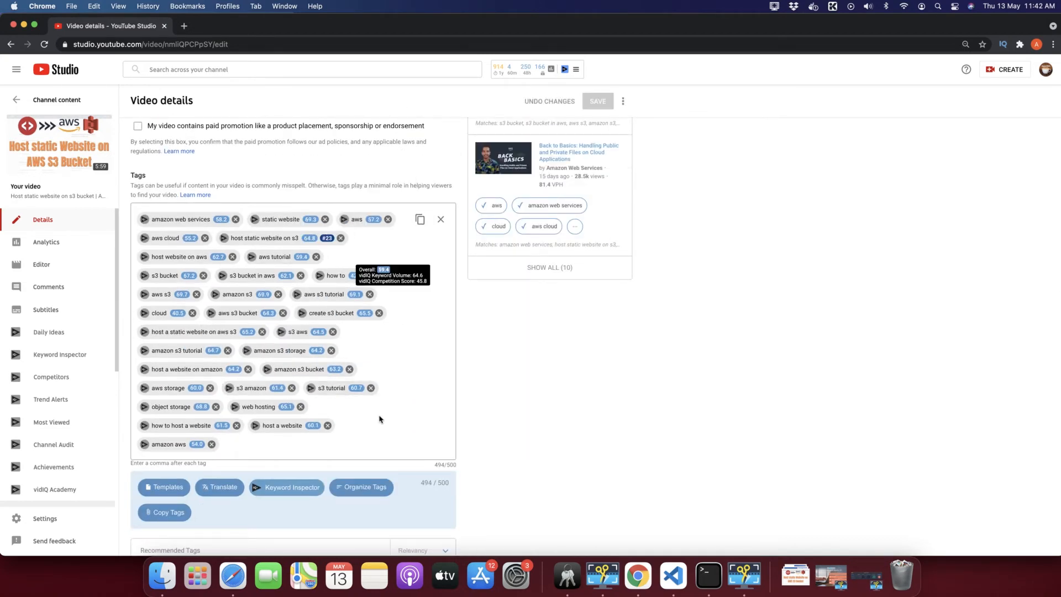
left_click(269, 442)
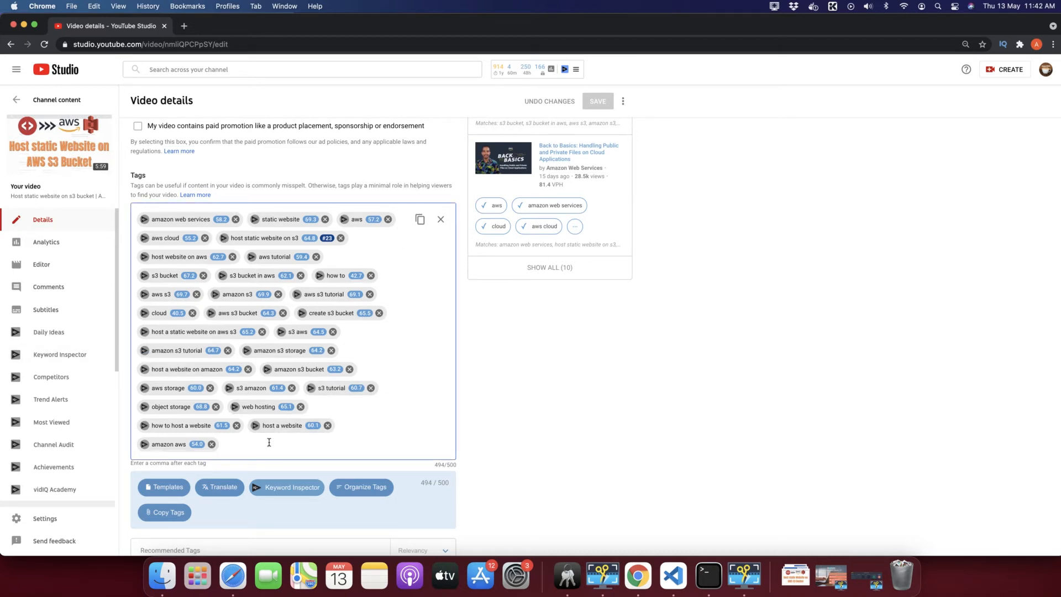
type("aws tutorial")
key("comma")
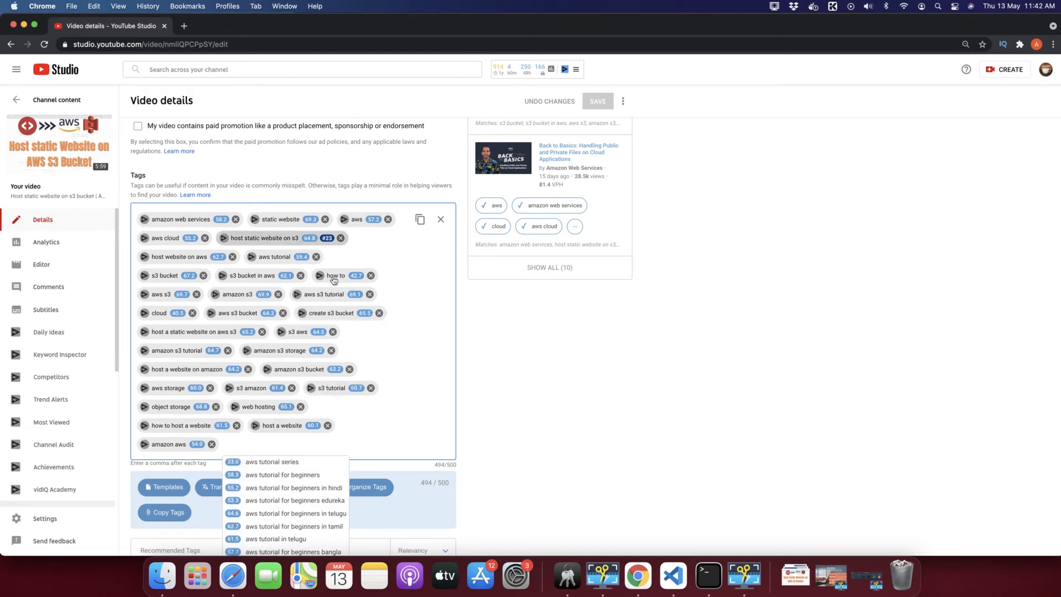
left_click(284, 448)
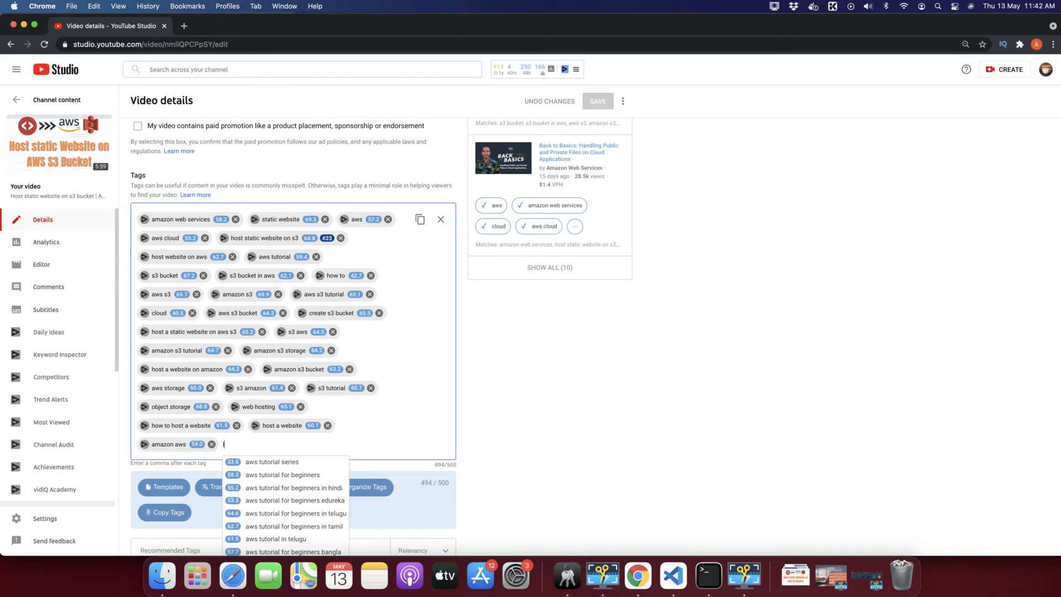
Step: Add the tag "latest tutorial" to the published video's tags and check the tag character count
type("latest tutorial")
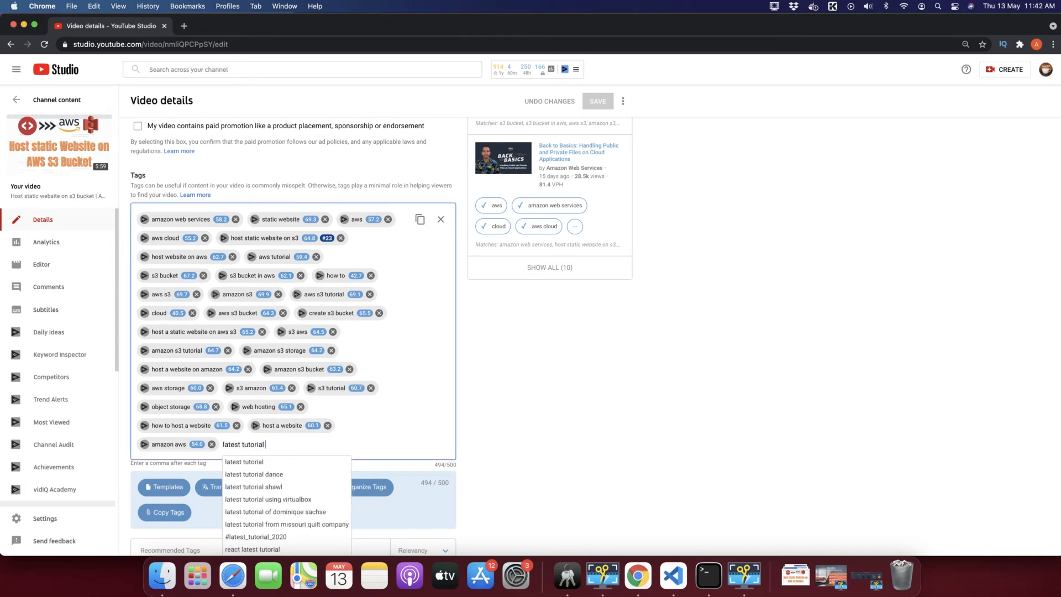
key("Return")
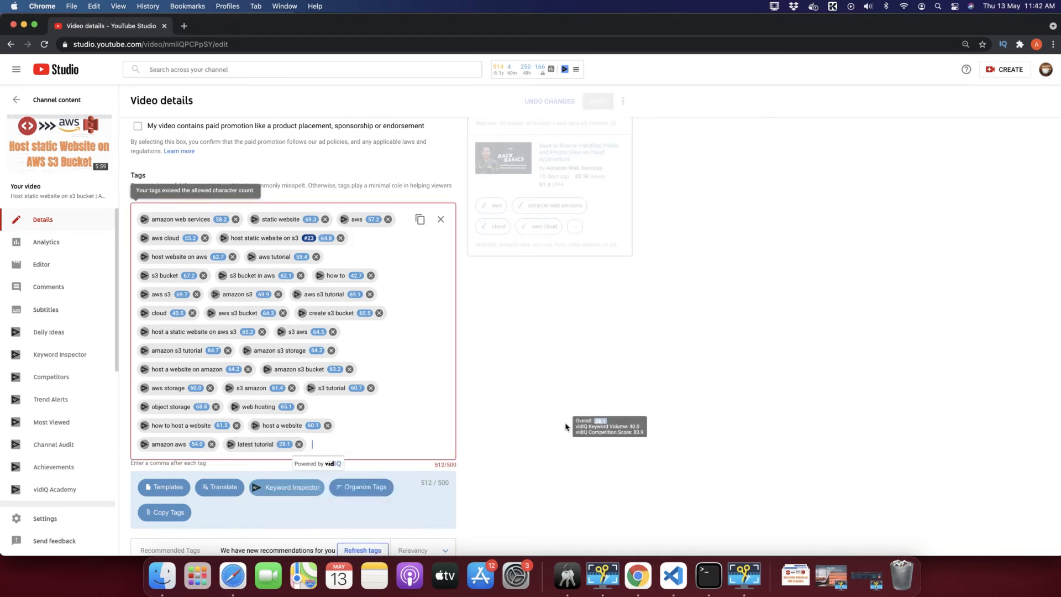
left_click_drag(443, 466, 462, 470)
left_click(458, 468)
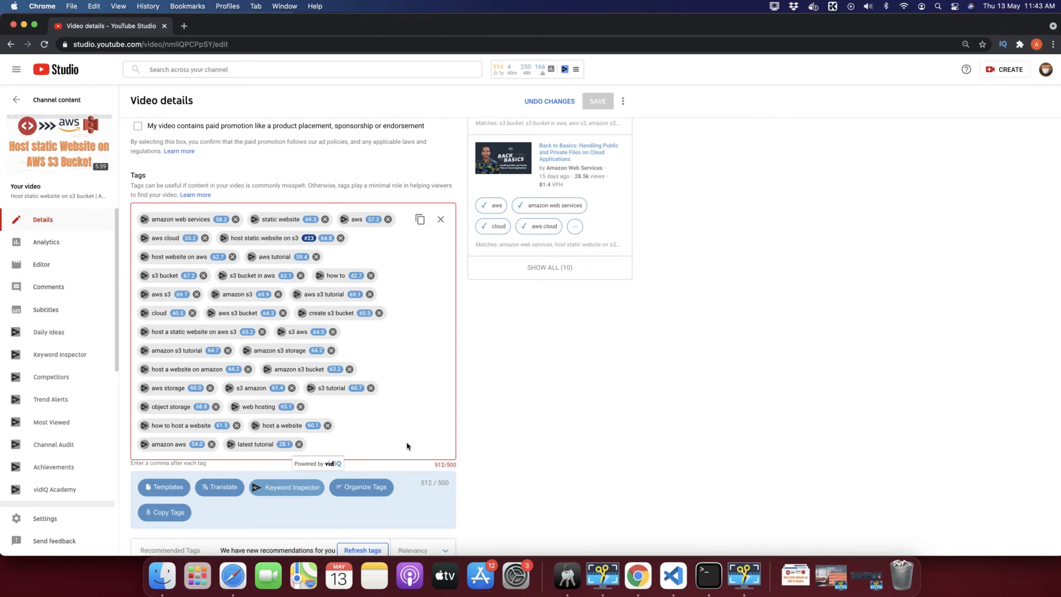
Step: Remove the tags "amazon aws", "how to host a website", "object storage" and "amazon s3 bucket", and add the tag "amazing tips and tricks"
left_click(212, 444)
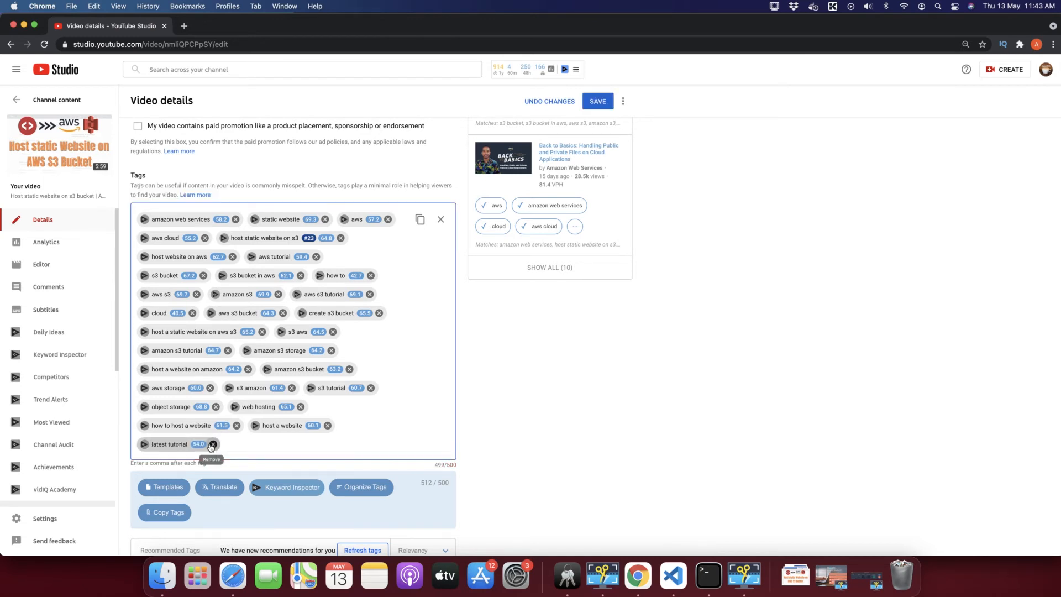
left_click(236, 425)
left_click(215, 407)
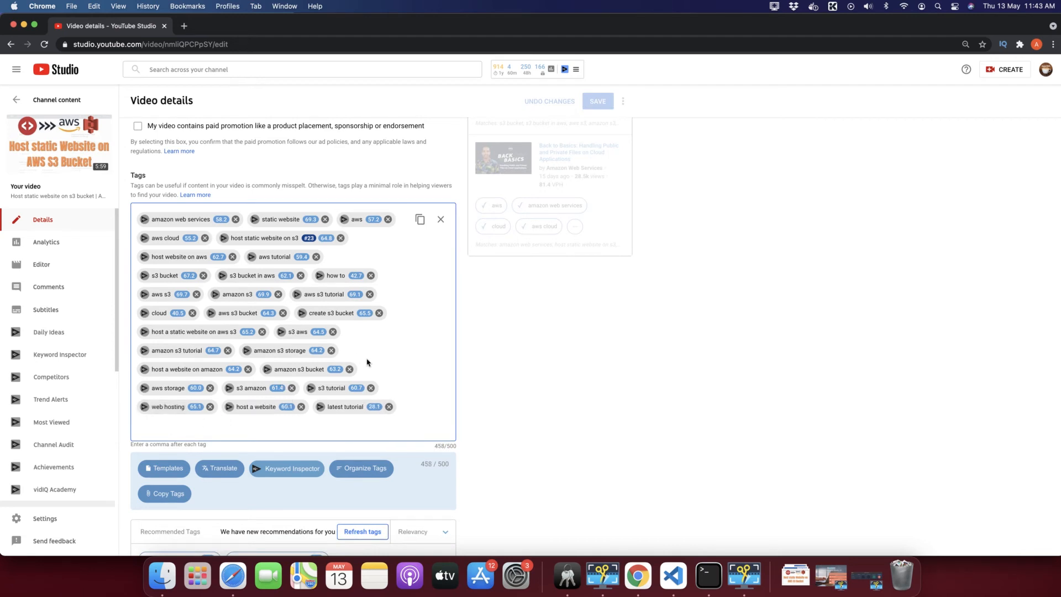
left_click(349, 369)
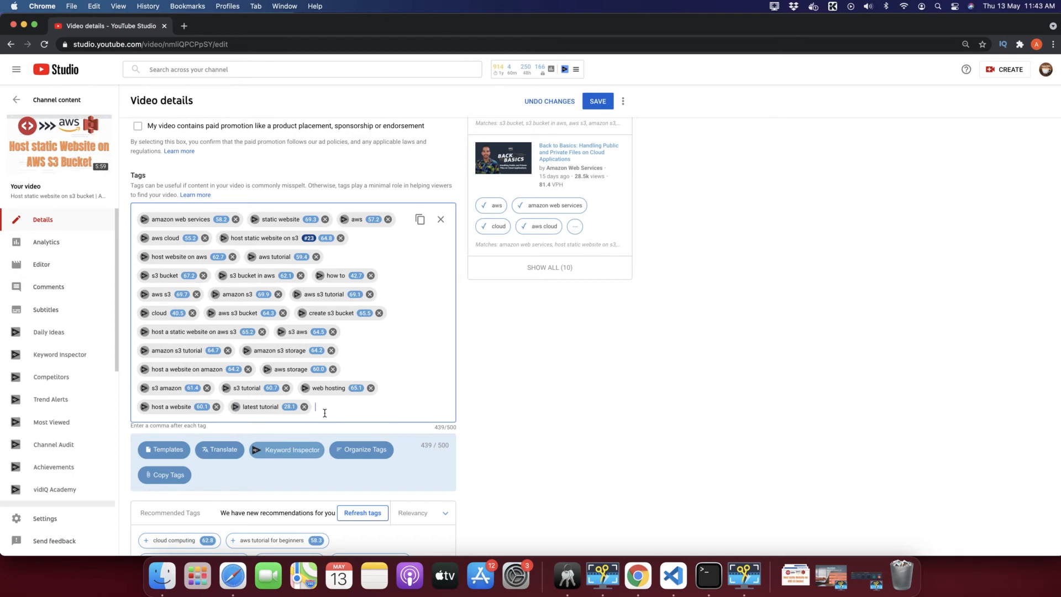
type("amazing tips and tricks")
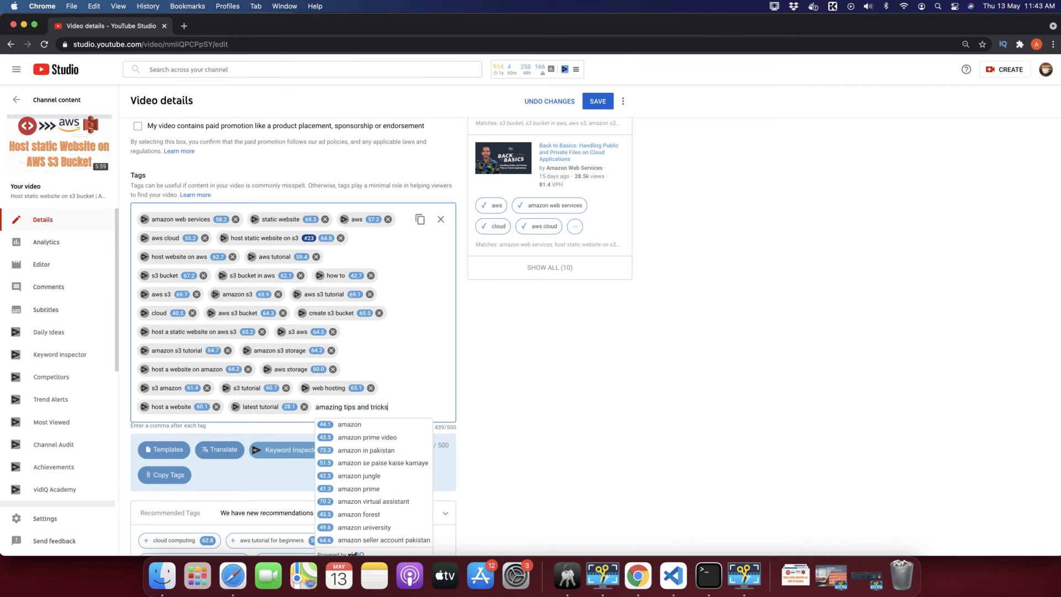
key("Return")
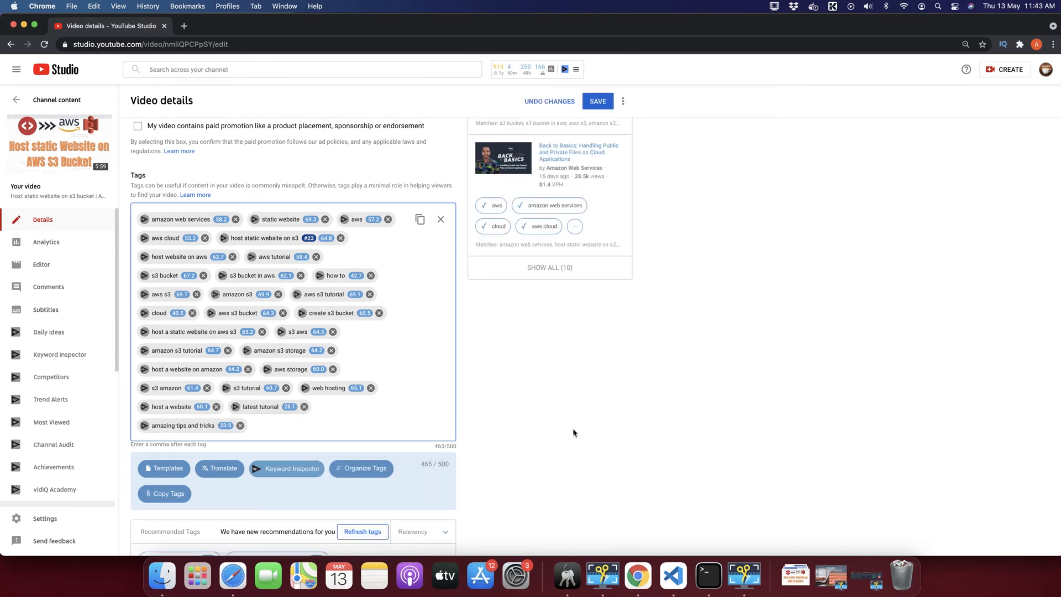
Step: Review the video's edited tag list, the recommended tags beneath it and the title and description of the video details
scroll(574, 432, "down", 5)
scroll(574, 433, "up", 3)
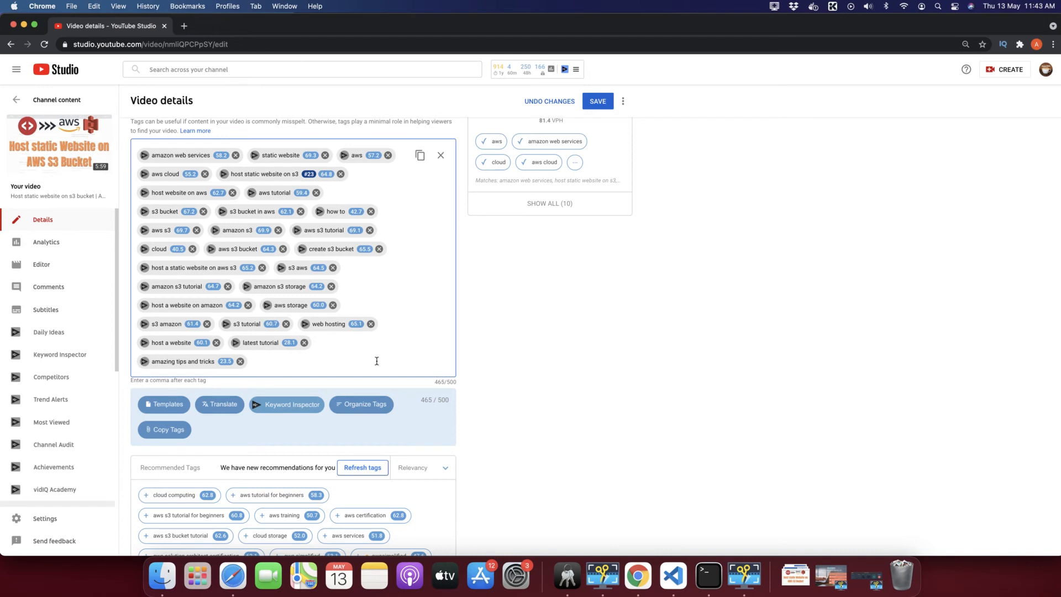
scroll(266, 383, "down", 1)
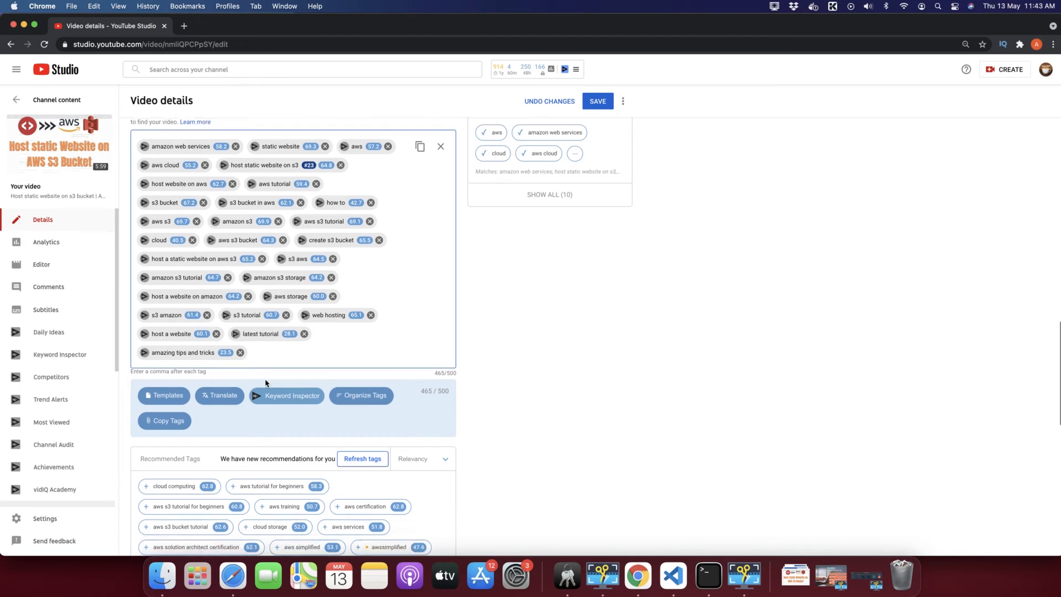
scroll(266, 383, "up", 1)
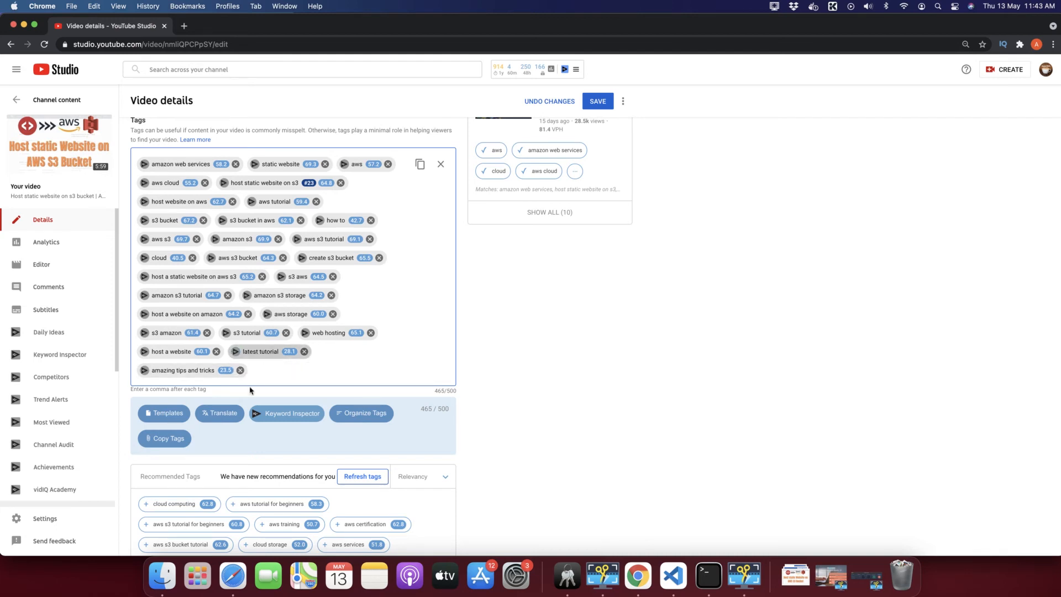
scroll(250, 391, "down", 3)
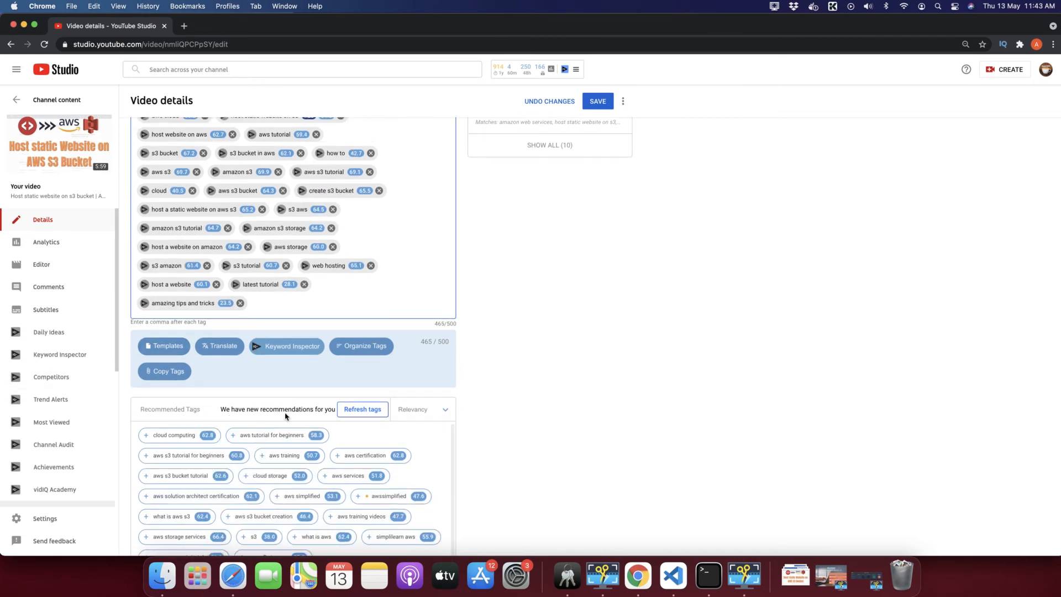
scroll(286, 415, "down", 3)
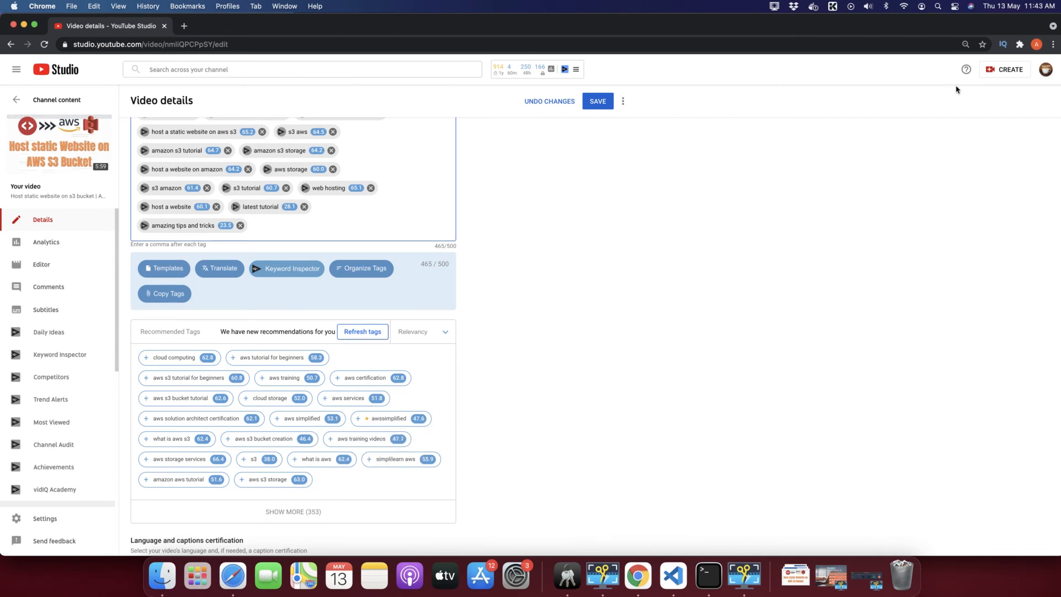
mouse_move(313, 464)
scroll(567, 459, "up", 2)
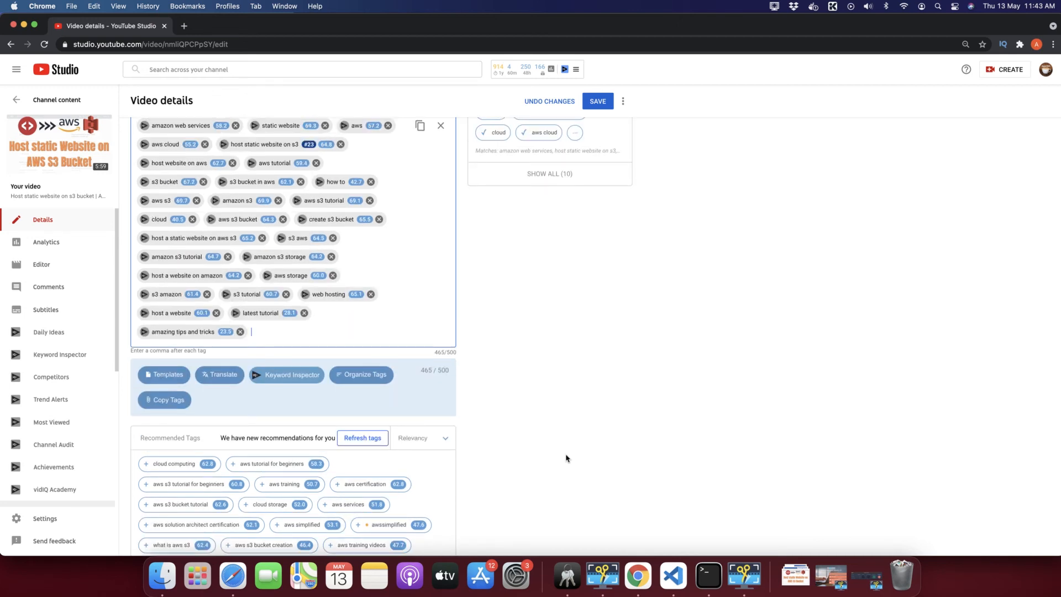
scroll(566, 458, "up", 1)
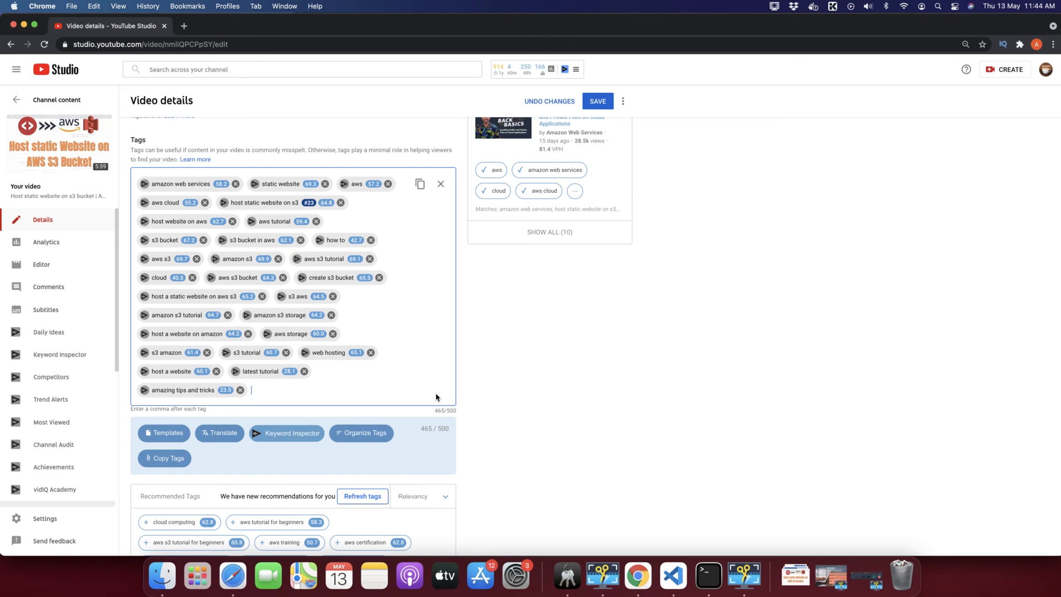
scroll(436, 397, "down", 5)
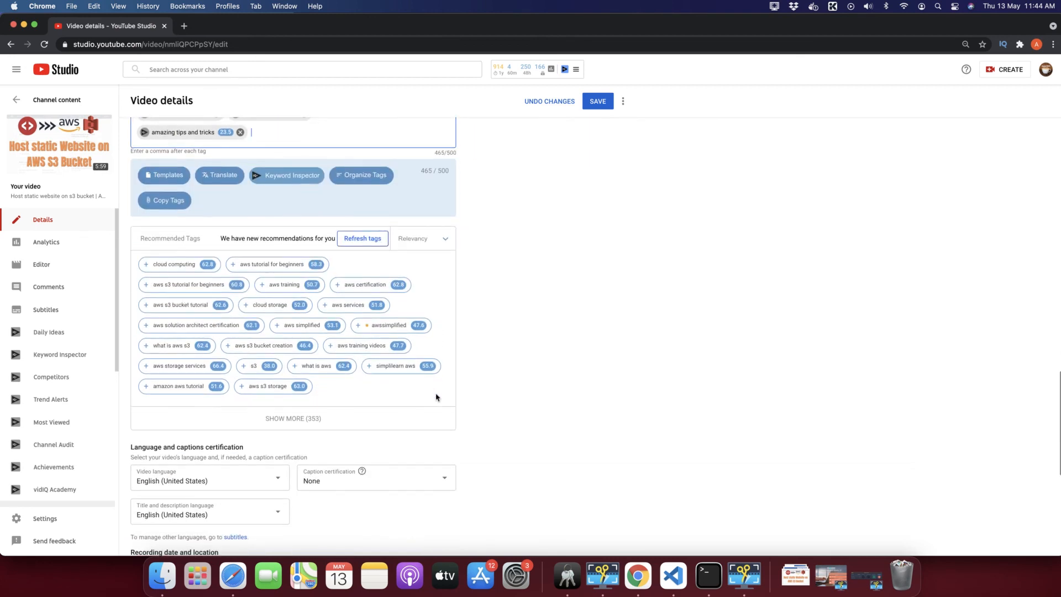
scroll(539, 373, "up", 4)
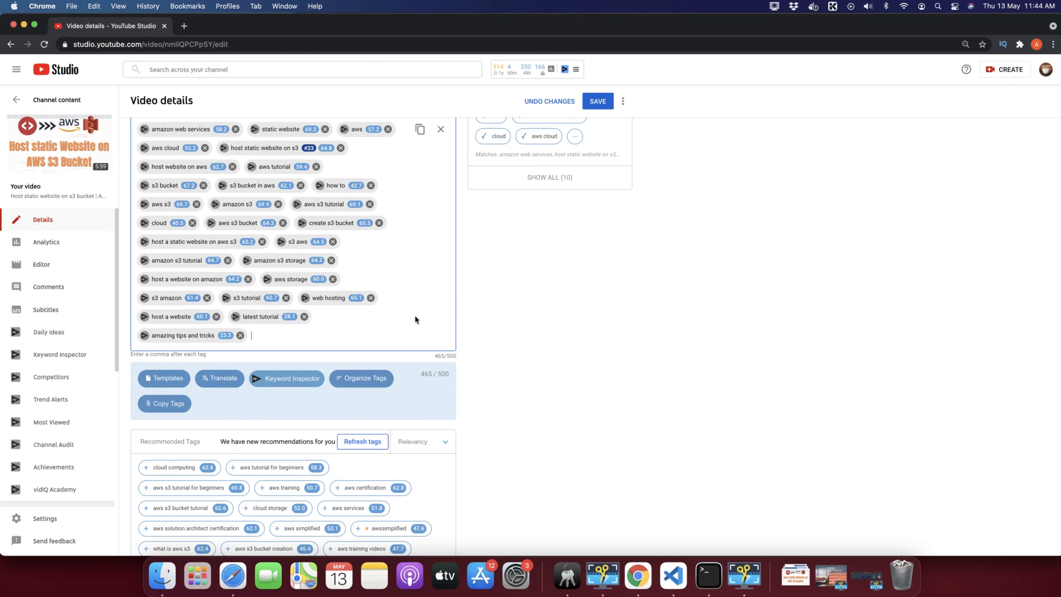
scroll(415, 320, "up", 3)
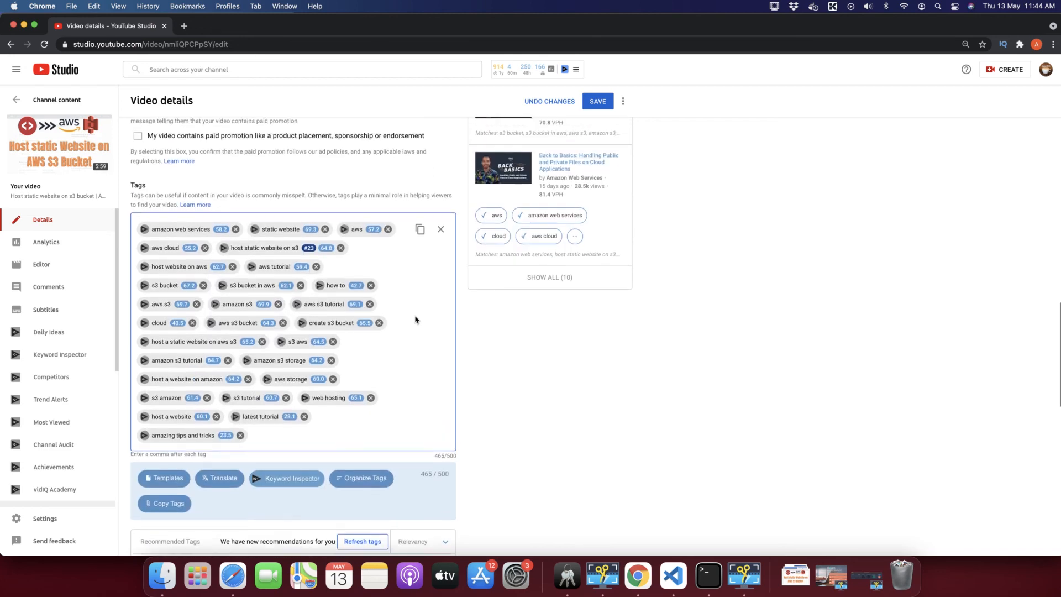
scroll(416, 320, "up", 10)
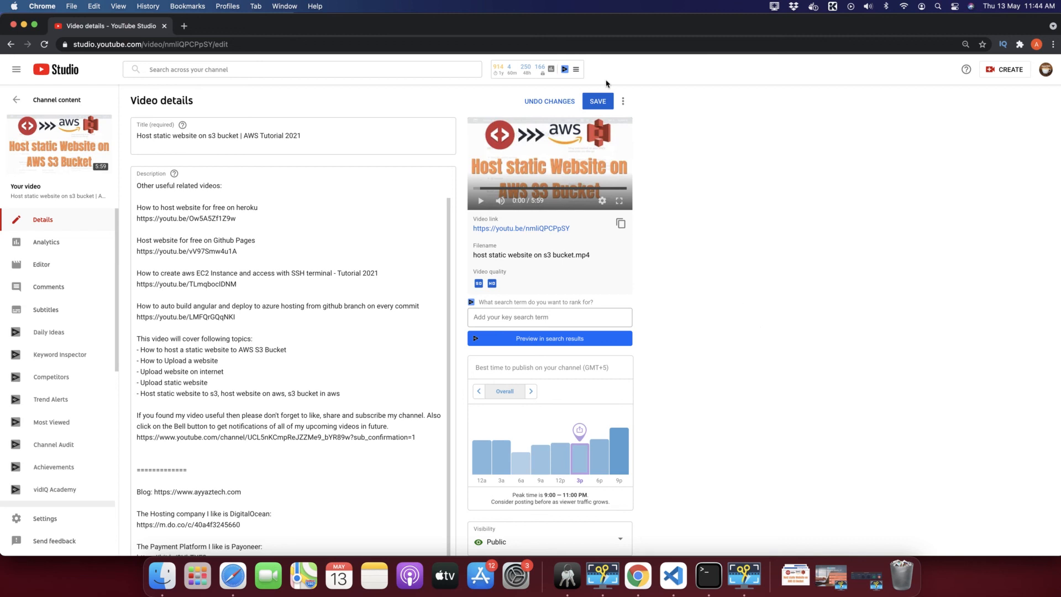
left_click(832, 6)
left_click(775, 6)
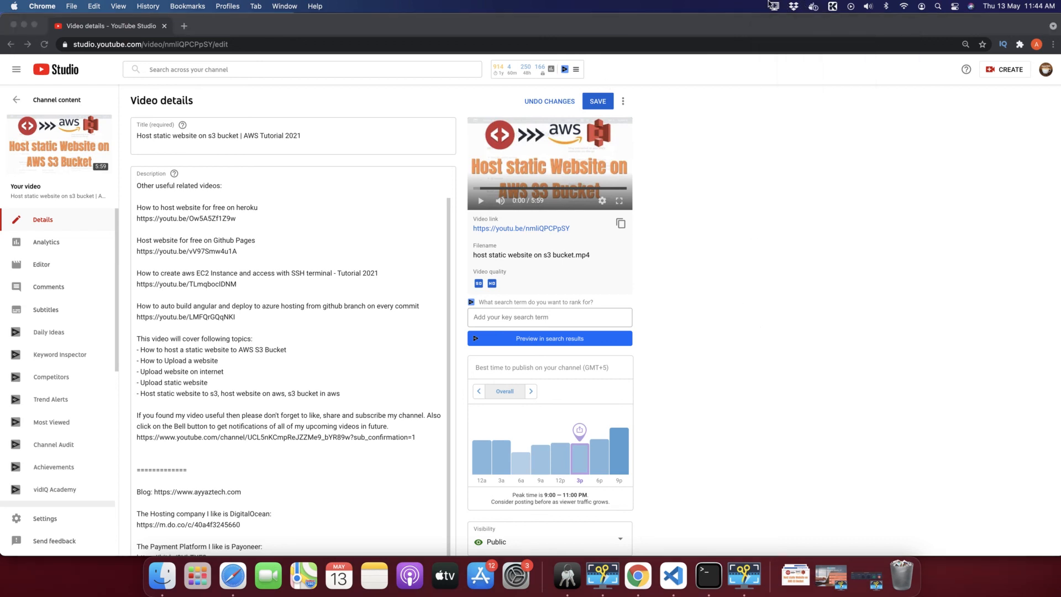